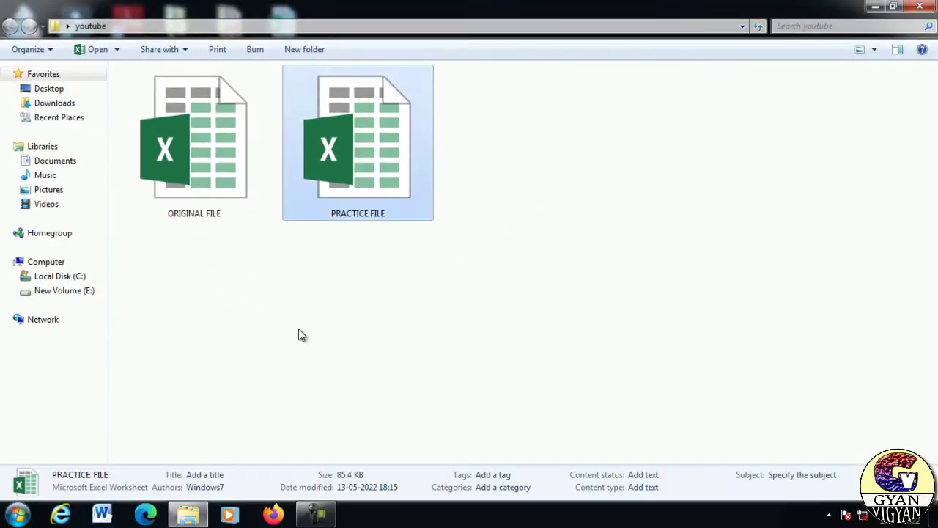
Open the ORIGINAL FILE workbook from the youtube folder and look over the marks tables on its RESULT sheet.
left_click(293, 323)
left_click(220, 158)
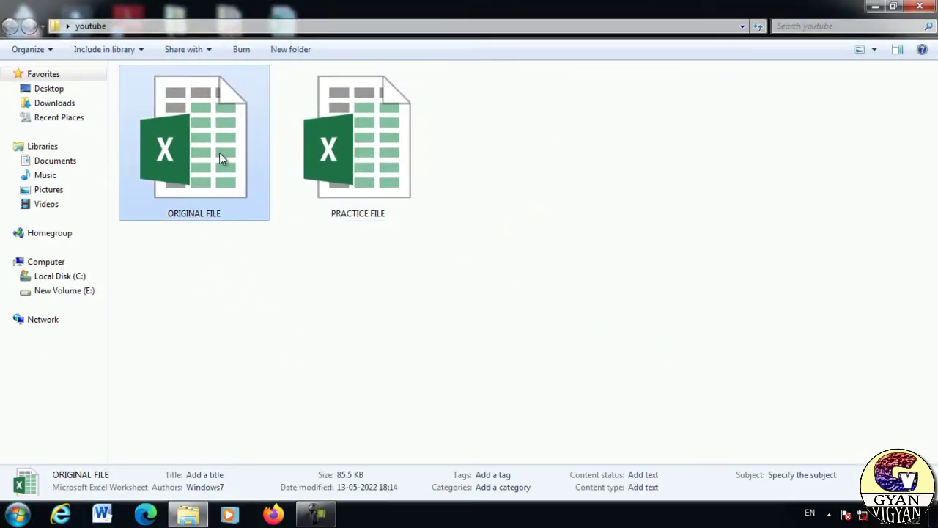
double_click(219, 155)
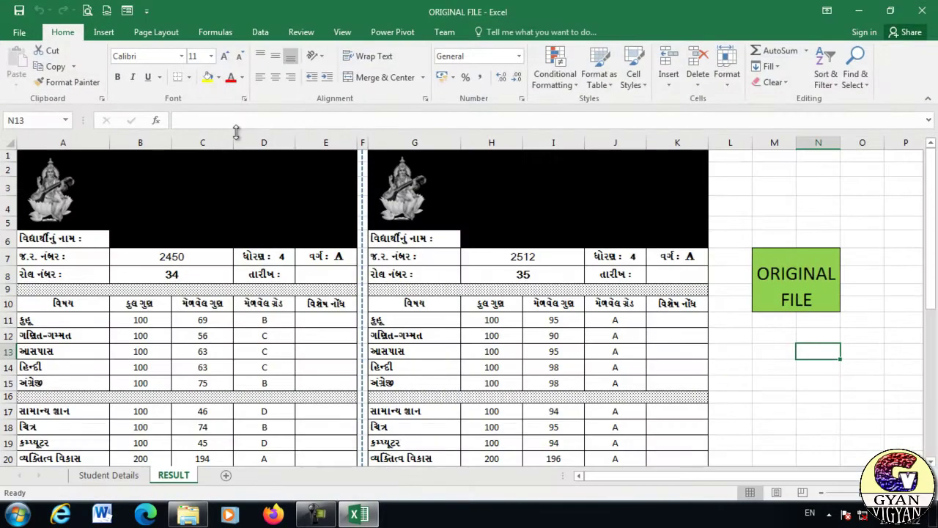
scroll(248, 199, "down", 3)
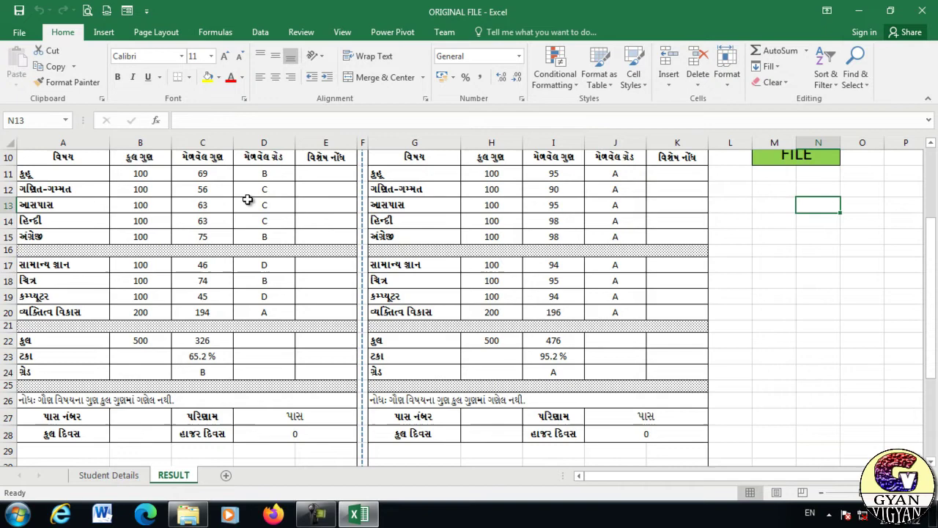
scroll(248, 199, "up", 1)
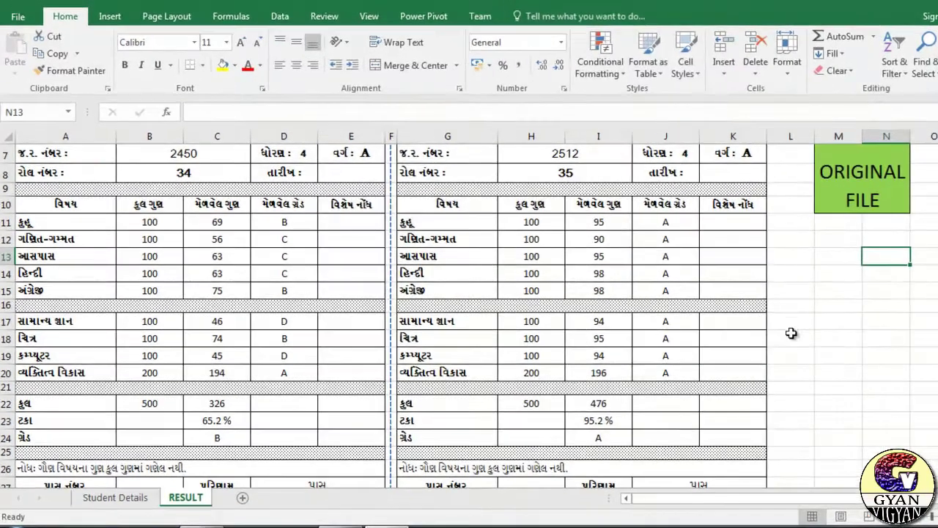
scroll(469, 315, "down", 1)
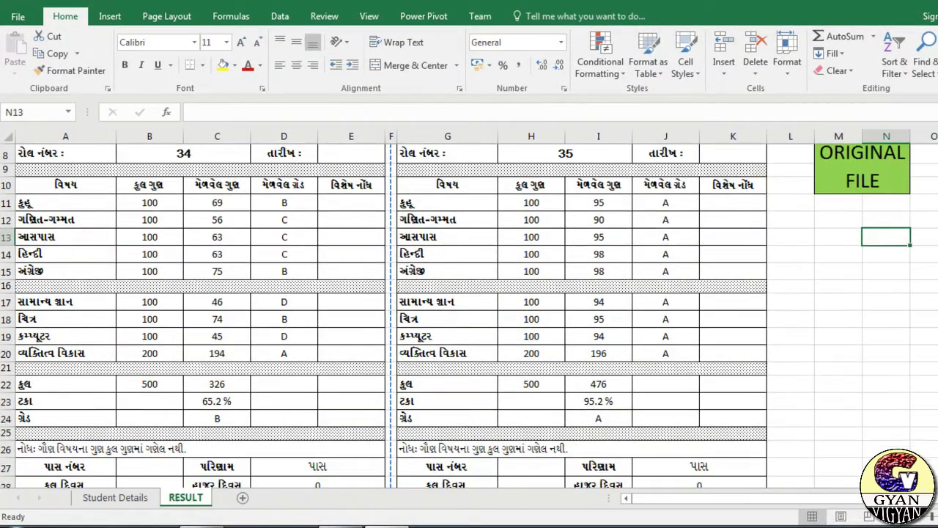
scroll(469, 316, "up", 1)
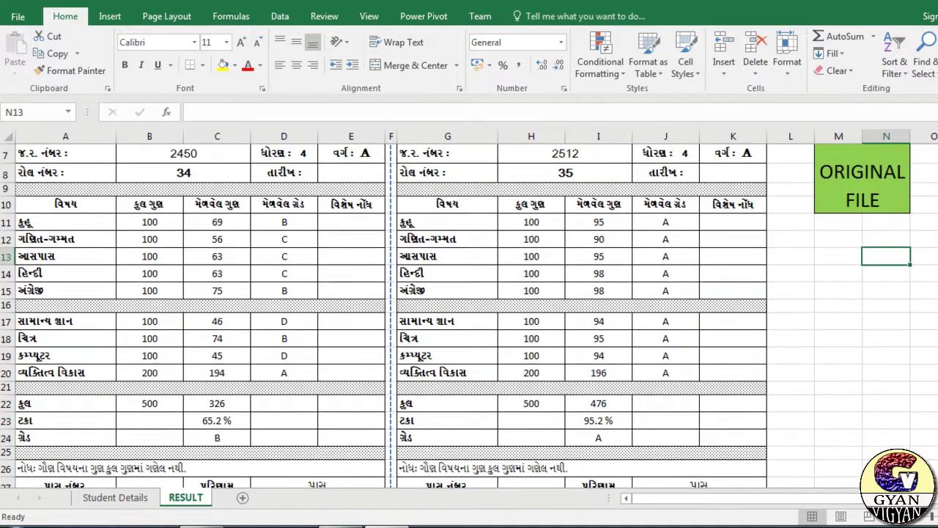
left_click(847, 176)
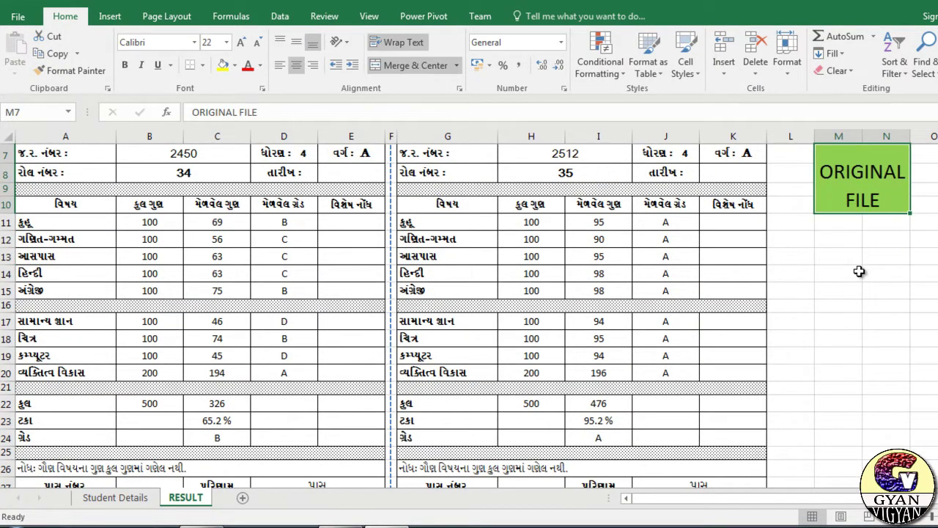
Open the PRACTICE FILE workbook from the youtube folder and select the empty marks cell I11 on its RESULT sheet.
mouse_move(202, 525)
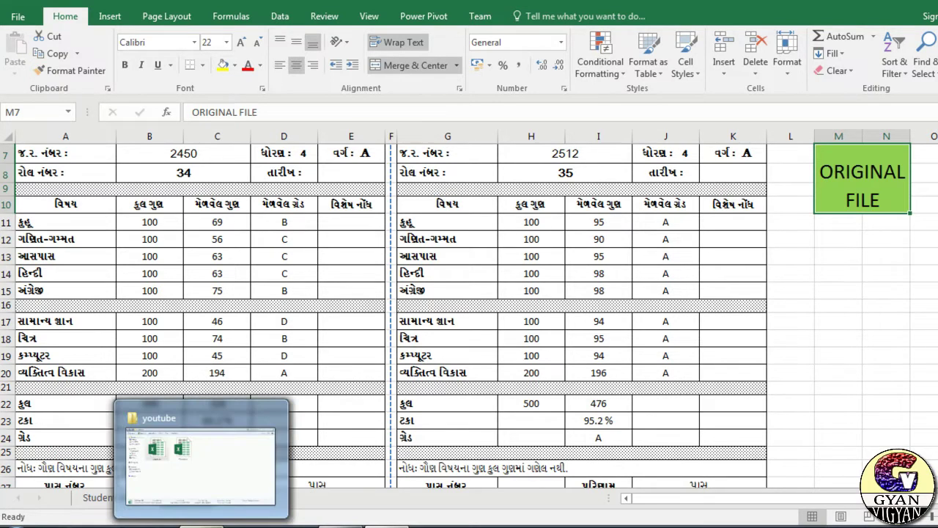
left_click(183, 449)
left_click(387, 164)
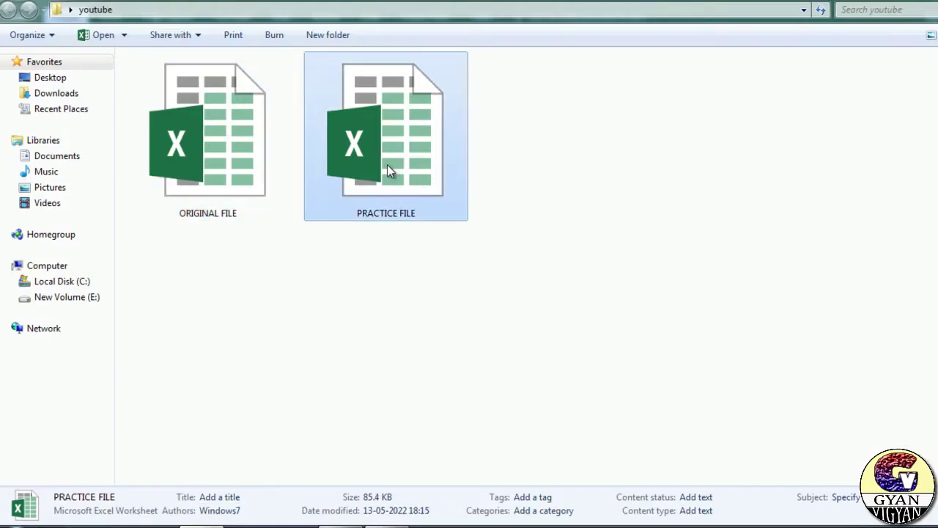
double_click(387, 164)
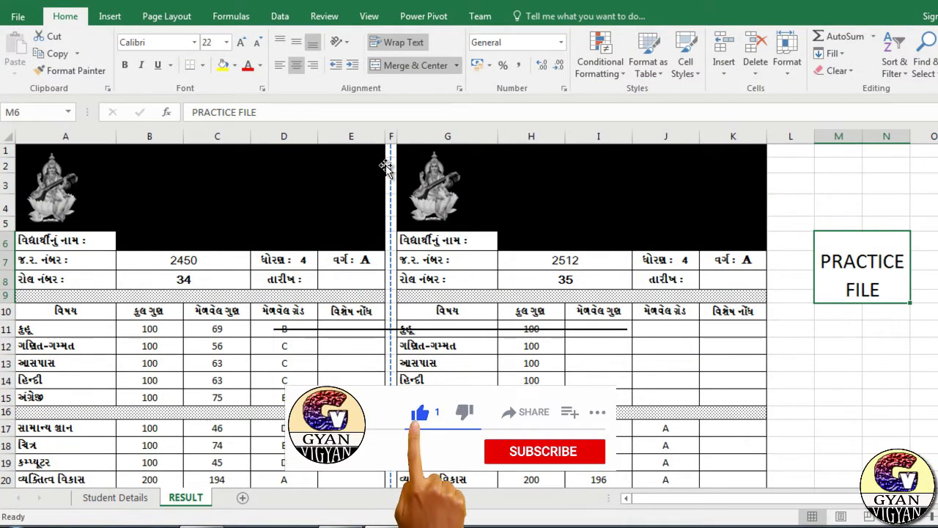
left_click(599, 329)
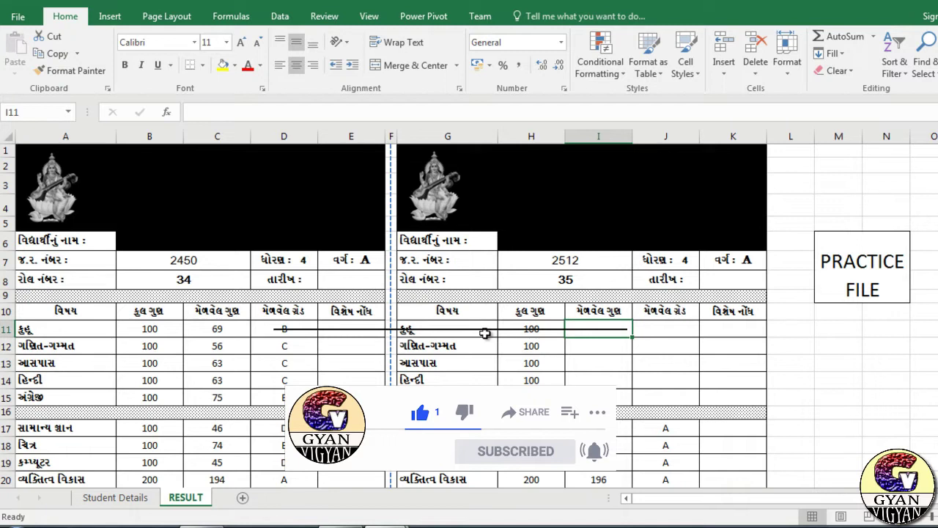
Compare the marks area I11:K15 of PRACTICE FILE with the same area in ORIGINAL FILE.
key("ctrl+Tab")
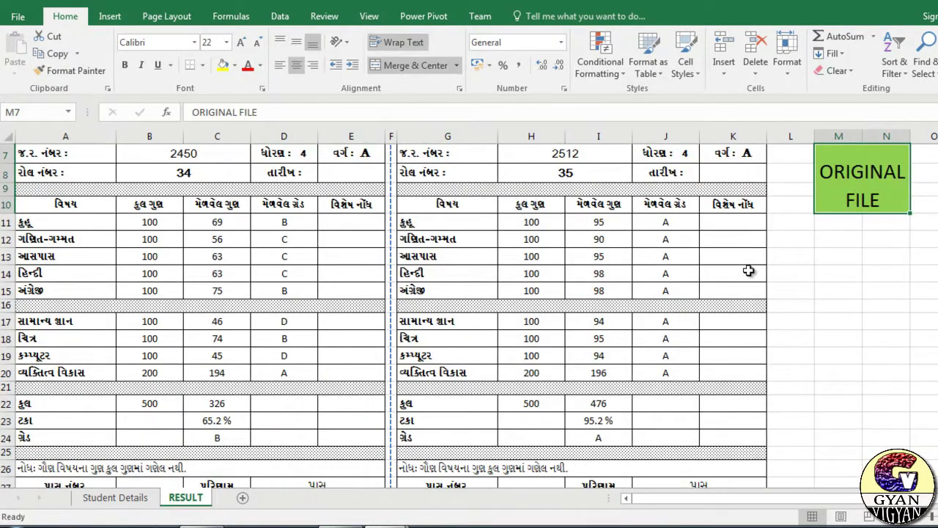
key("ctrl+Tab")
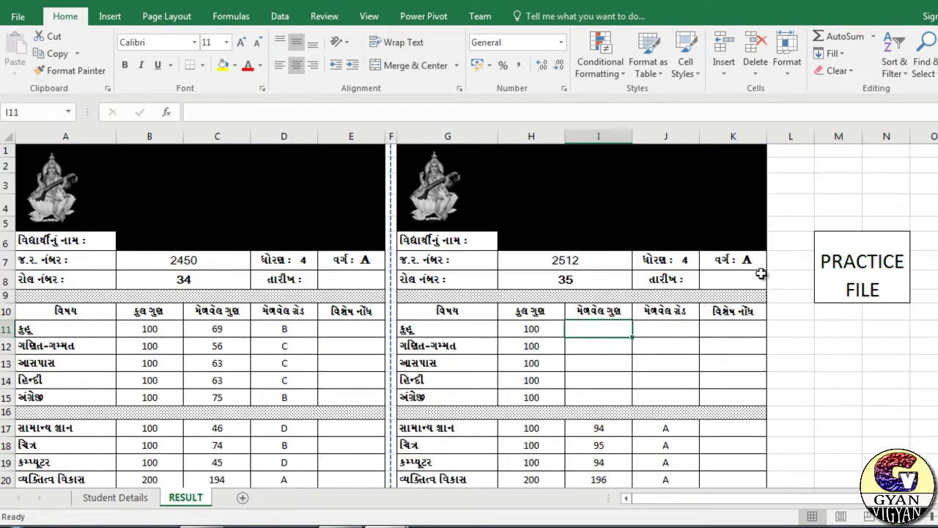
left_click(599, 329)
key("ctrl+Tab")
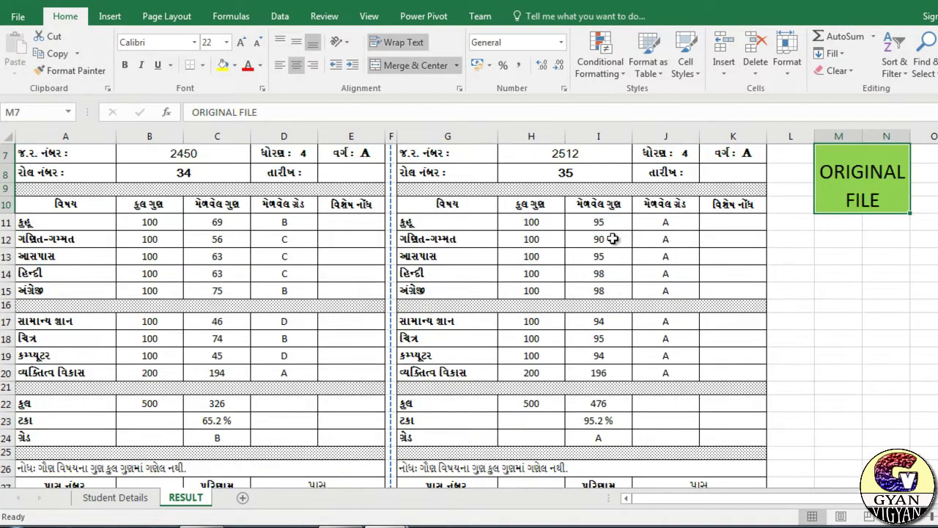
Examine the full LOOKUP formula in cell I11 of ORIGINAL FILE against the same cell in PRACTICE FILE.
left_click(600, 226)
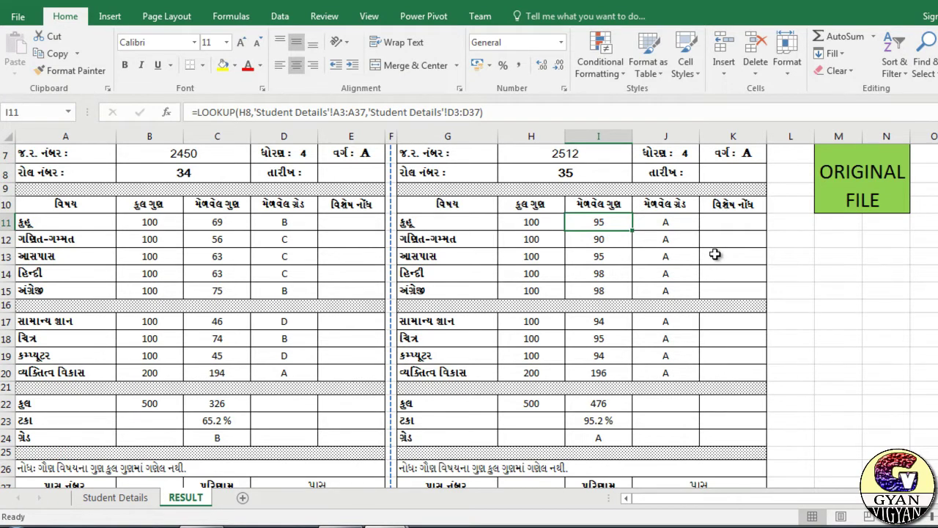
key("ctrl+Tab")
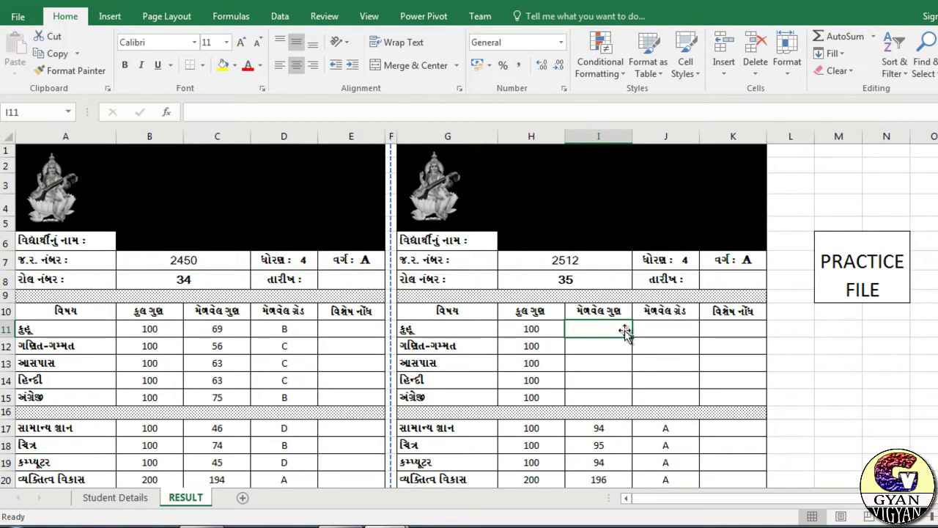
key("ctrl+Tab")
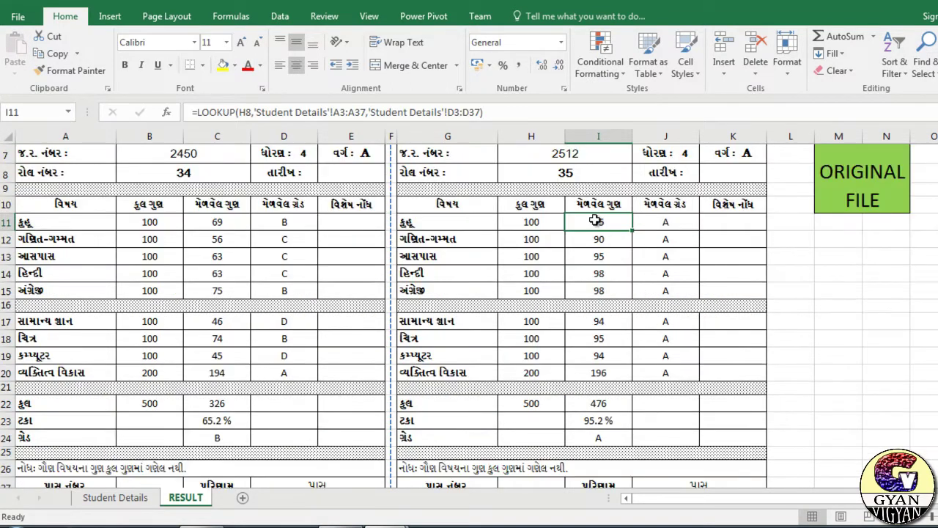
left_click(501, 108)
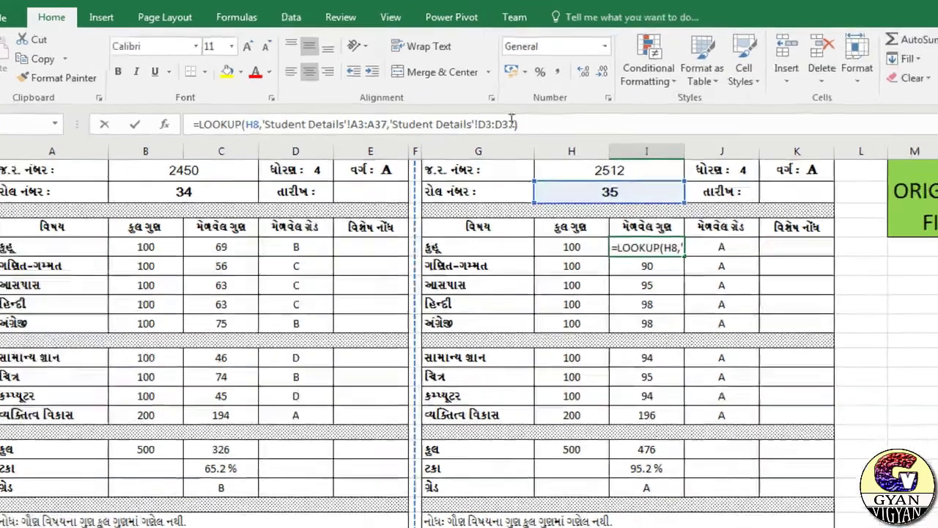
left_click_drag(511, 119, 194, 124)
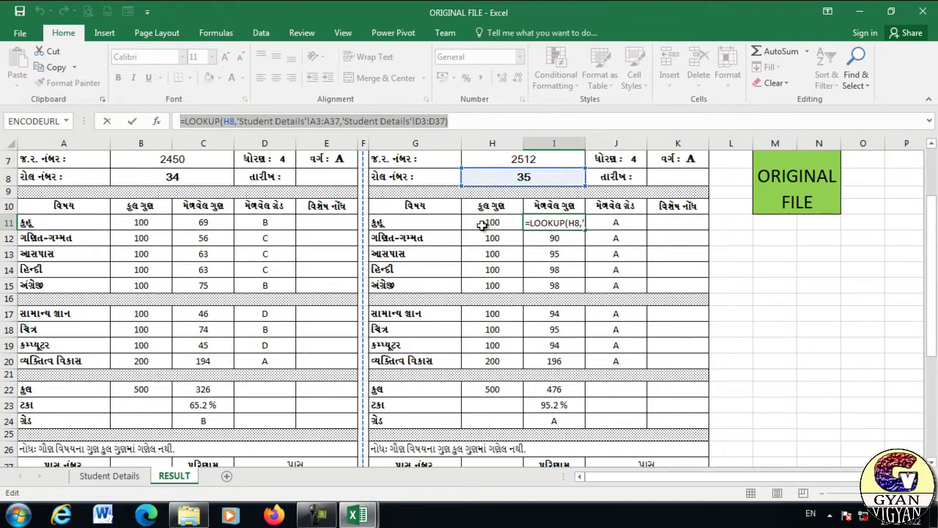
key("ctrl+Return")
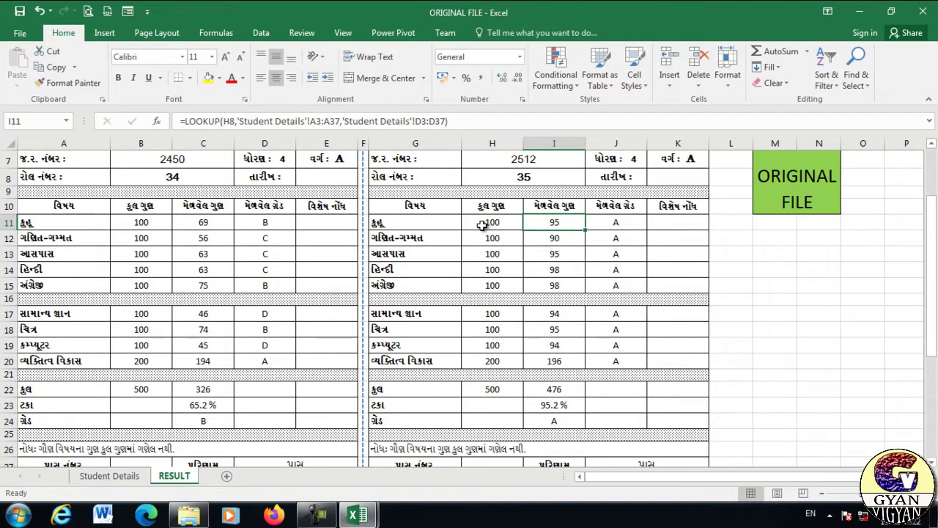
Copy the range I11:K15 on the RESULT sheet of ORIGINAL FILE.
key("ctrl+c")
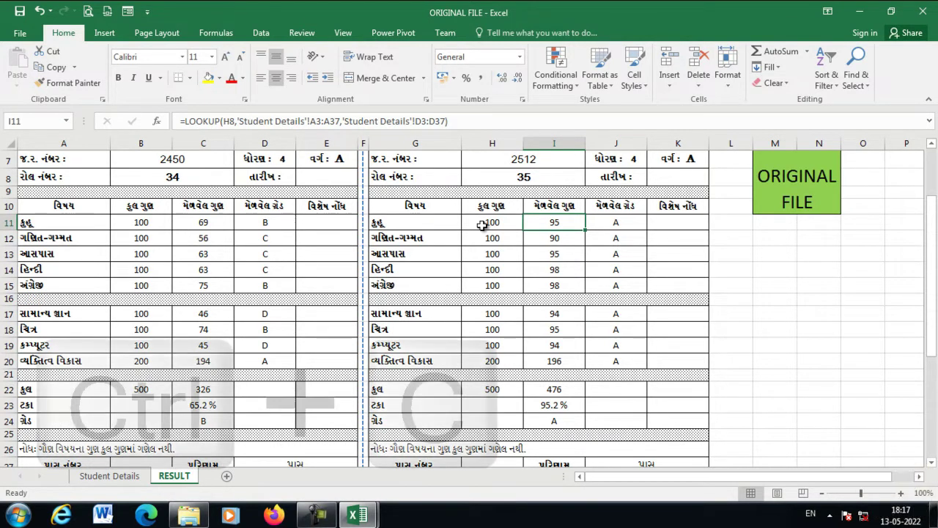
key("shift+Right")
key("shift+Right")
key("shift+Down")
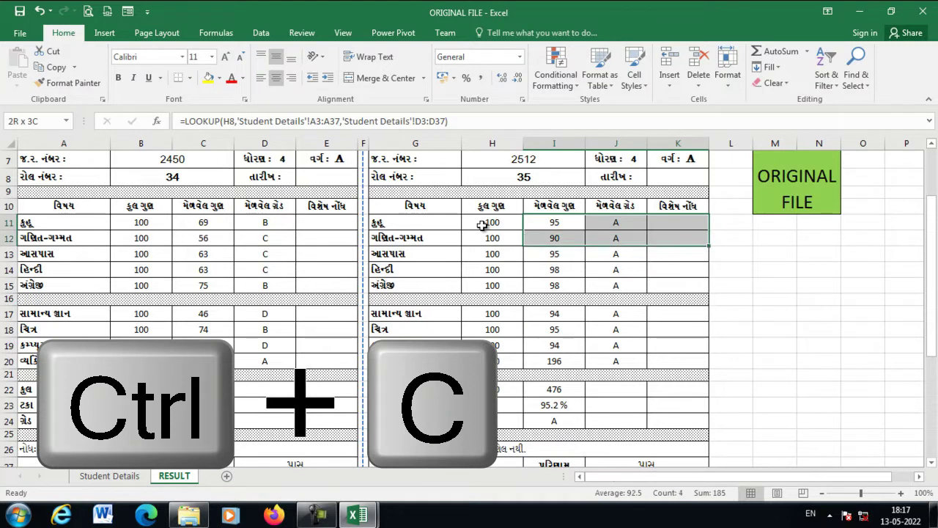
key("shift+Down")
key("shift+Down")
key("shift+Down")
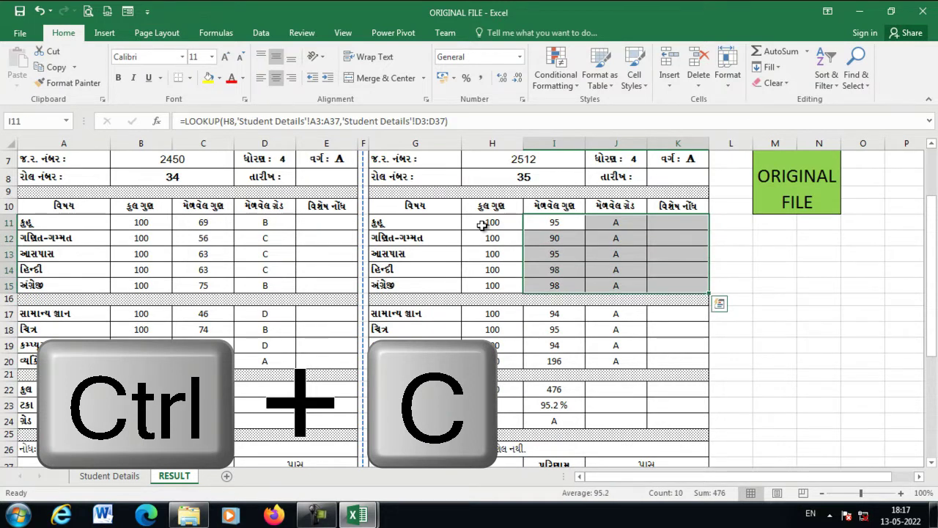
key("ctrl+c")
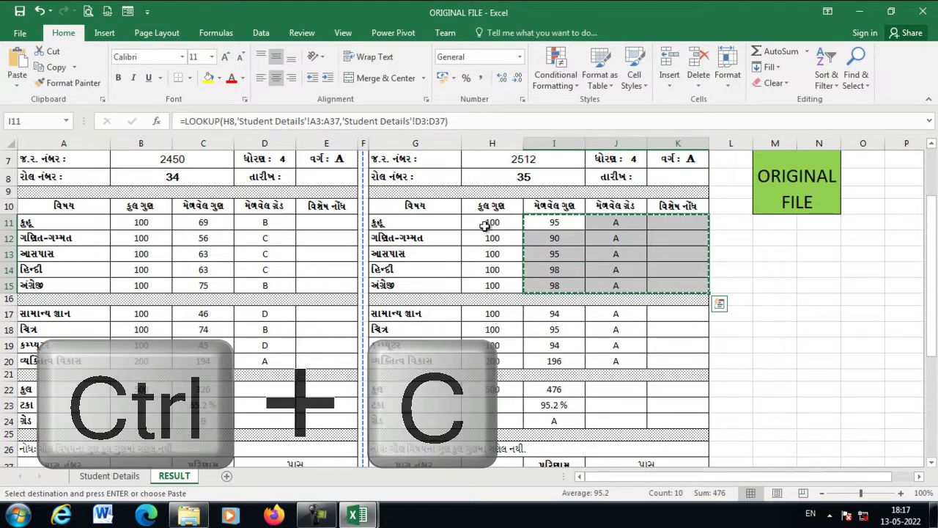
Try pasting the copied marks and grades range into PRACTICE FILE starting at cell I11.
key("ctrl+Tab")
left_click(554, 323)
key("ctrl+v")
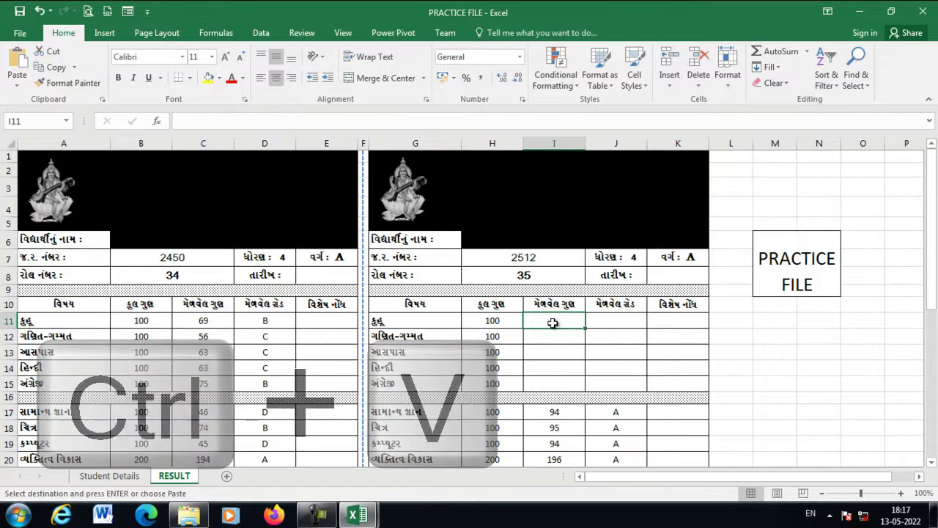
key("ctrl+v")
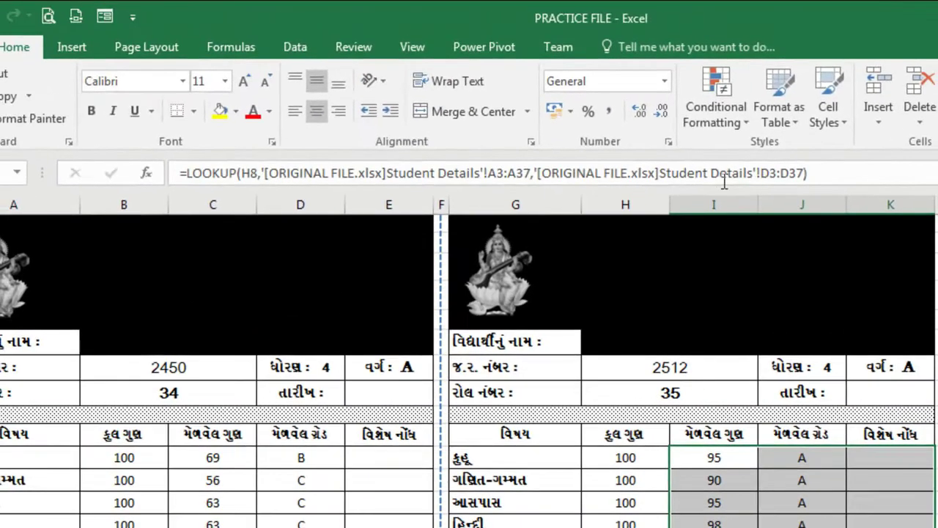
Examine the workbook references in the pasted LOOKUP formula of cell I11 in PRACTICE FILE.
left_click(814, 173)
left_click_drag(814, 173, 179, 173)
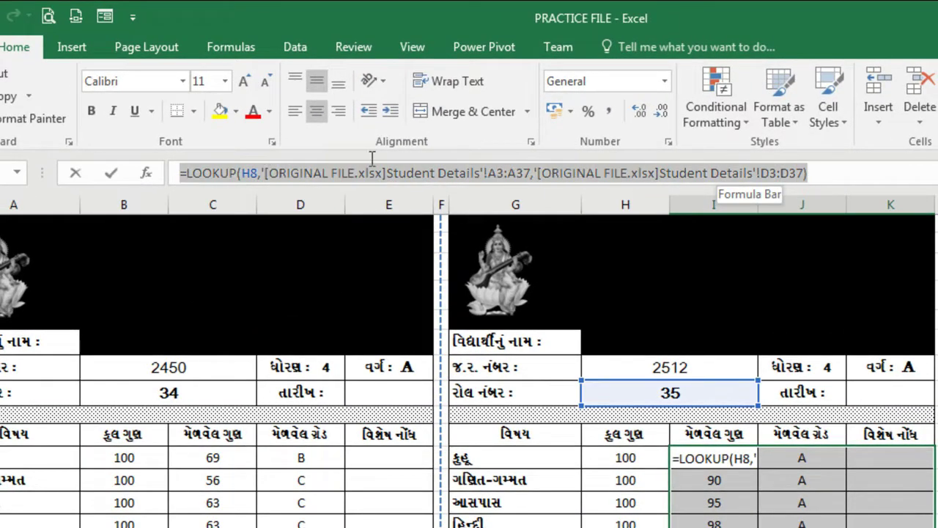
left_click(272, 171)
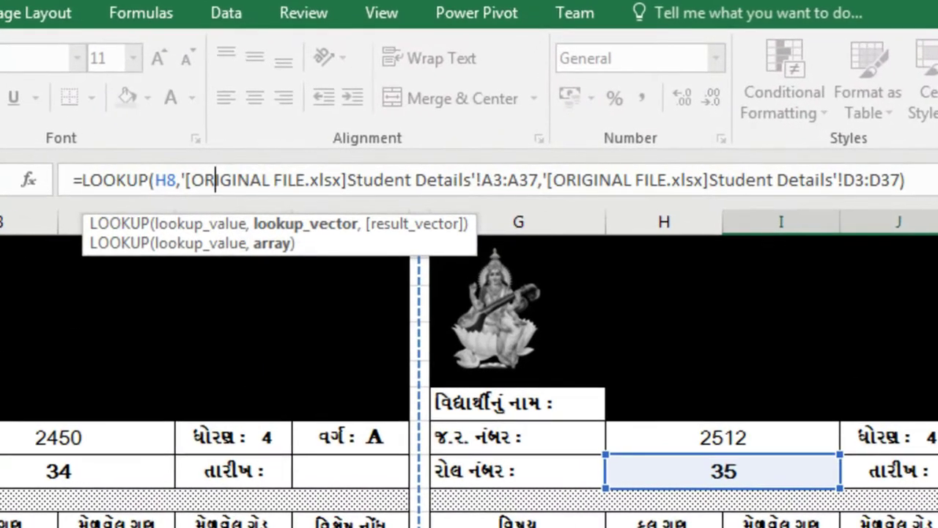
key("Return")
key("Return")
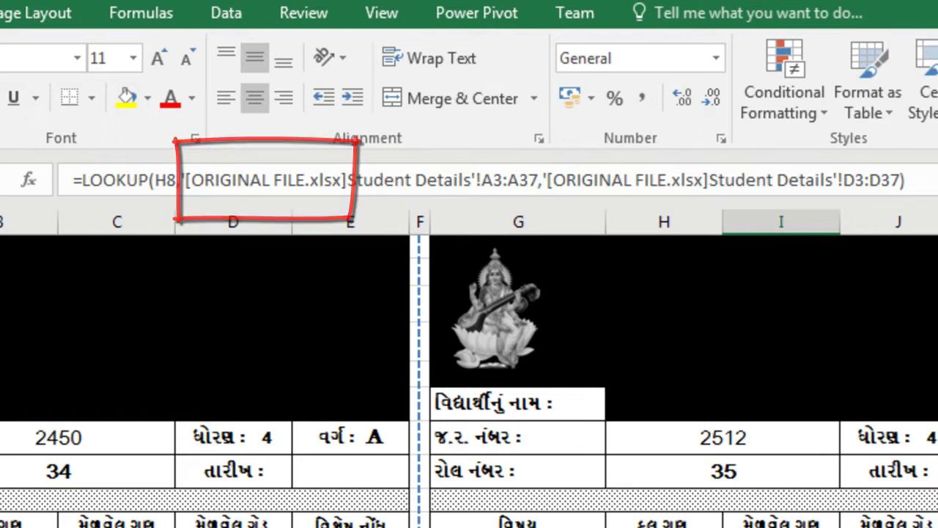
Undo the paste in I11:K15 of PRACTICE FILE and return to the RESULT sheet of ORIGINAL FILE.
key("shift+Right")
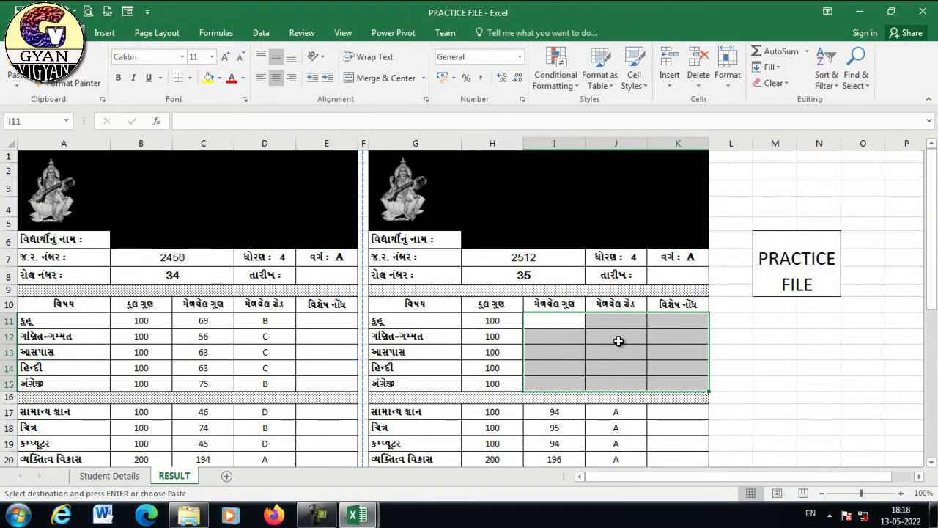
key("shift+BackSpace")
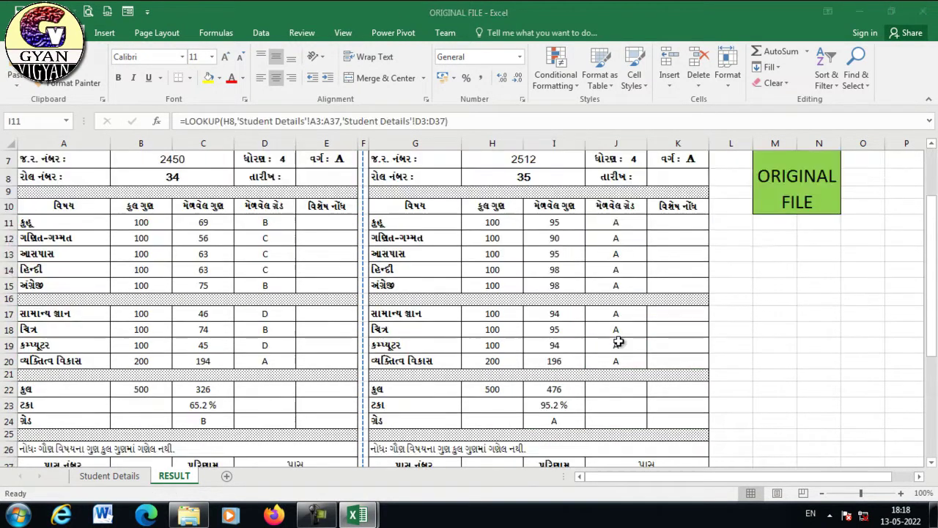
key("ctrl+v")
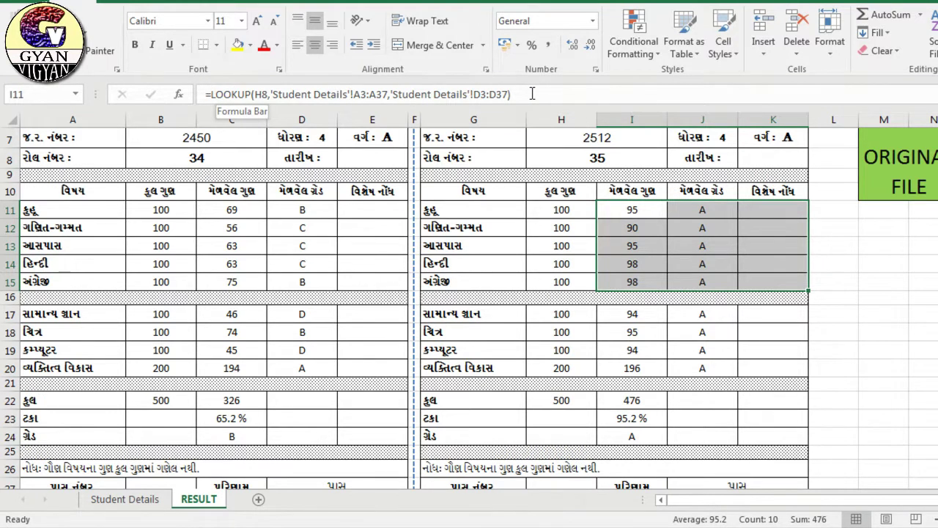
Examine the leading equals sign of the LOOKUP formula in cell I11 of ORIGINAL FILE without changing it.
left_click(890, 250)
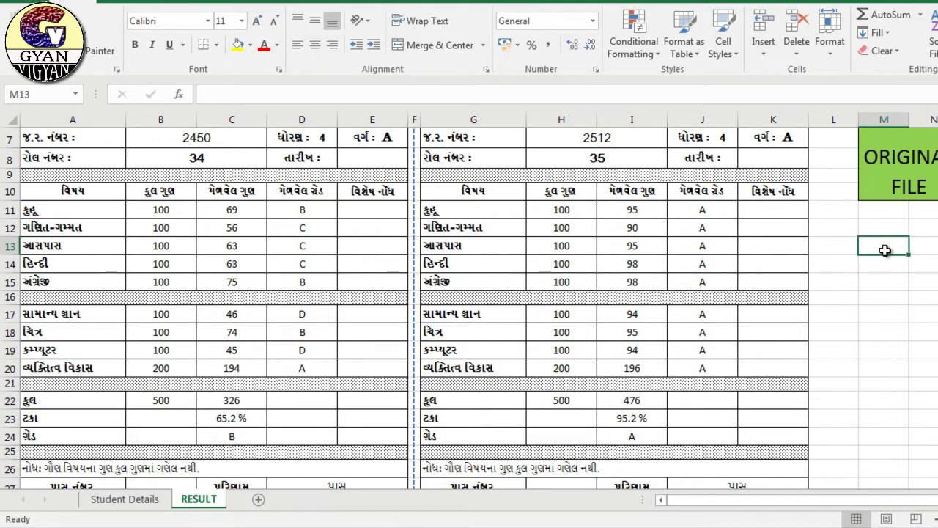
left_click(654, 211)
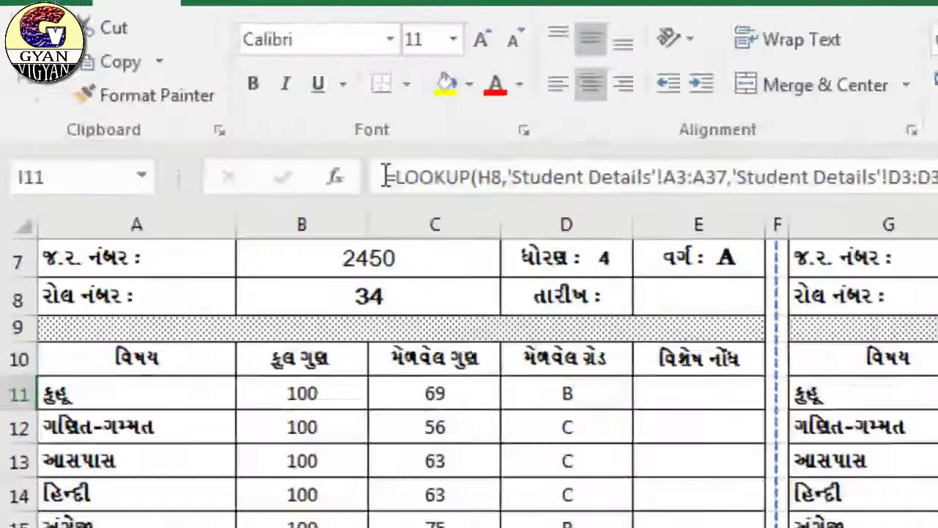
left_click(205, 94)
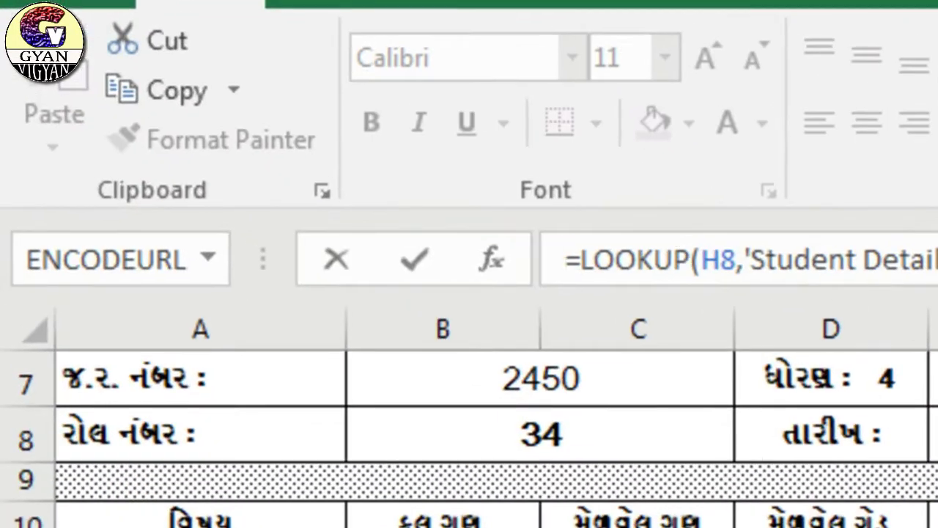
key("shift+Right")
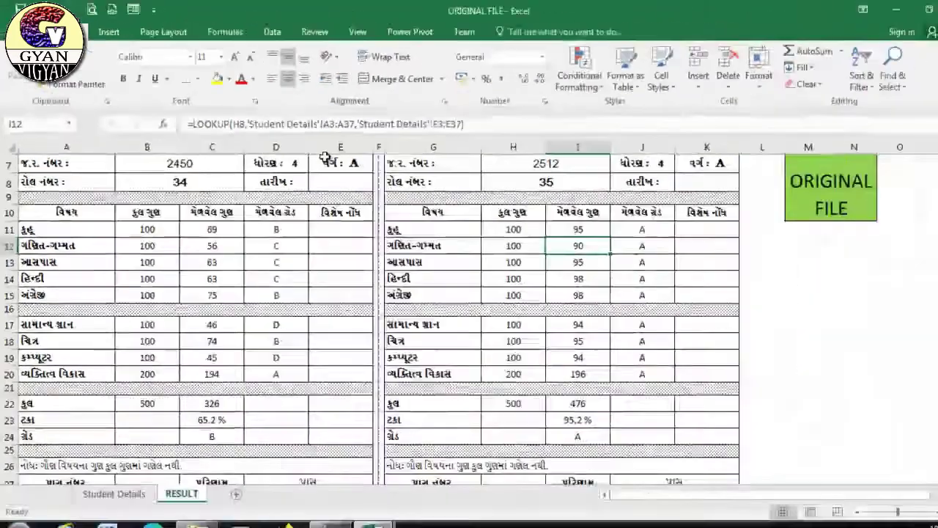
key("Escape")
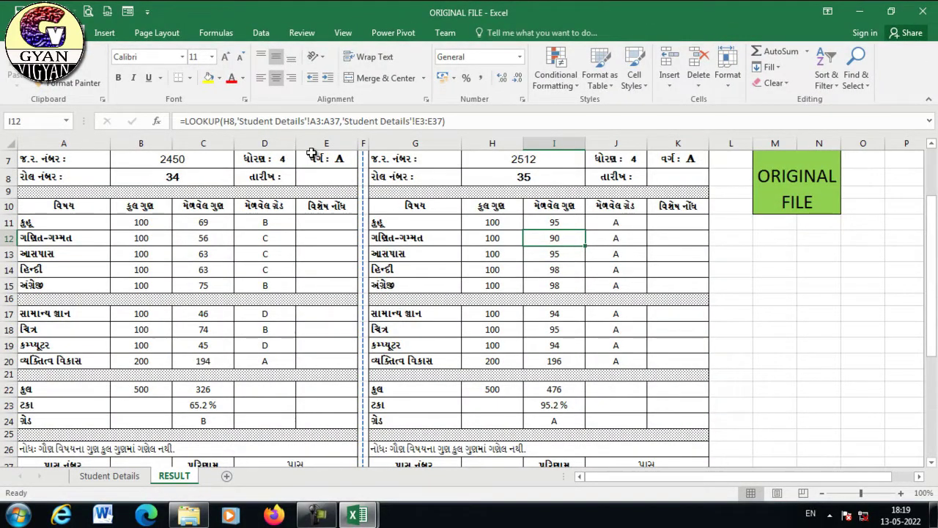
Replace every "=" with "#" on the RESULT sheet of ORIGINAL FILE to turn the formulas into plain text.
left_click(870, 88)
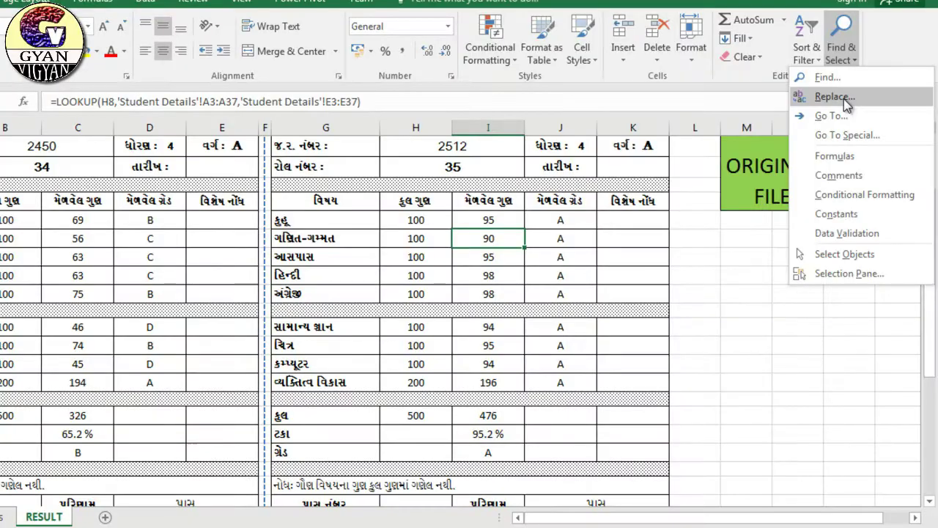
left_click(799, 161)
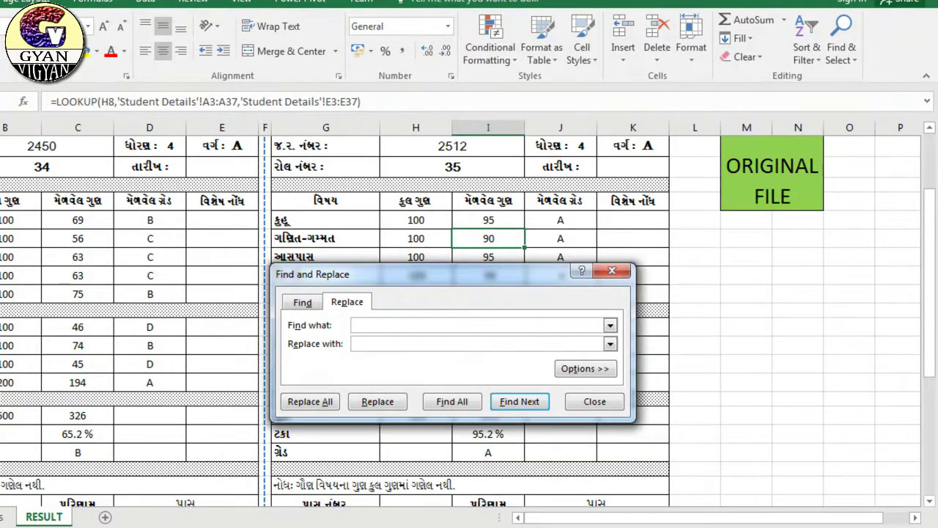
type("=")
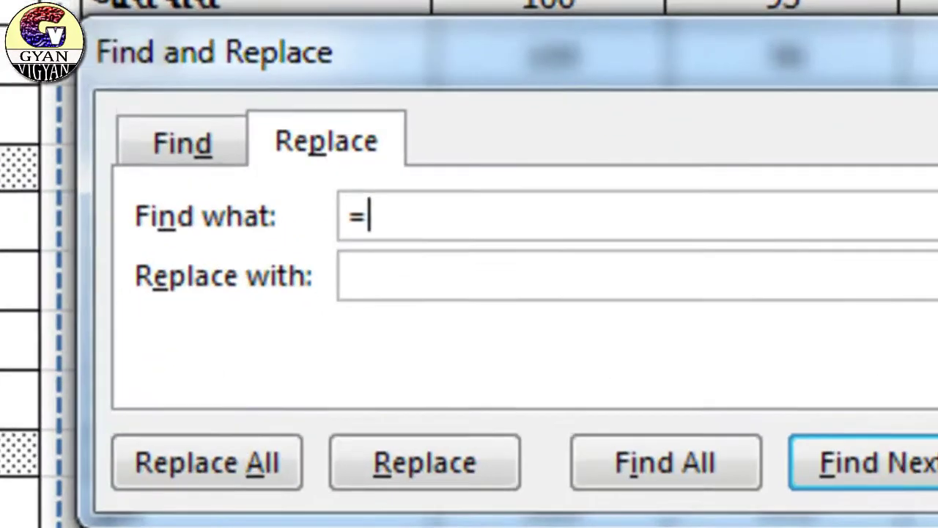
left_click(351, 276)
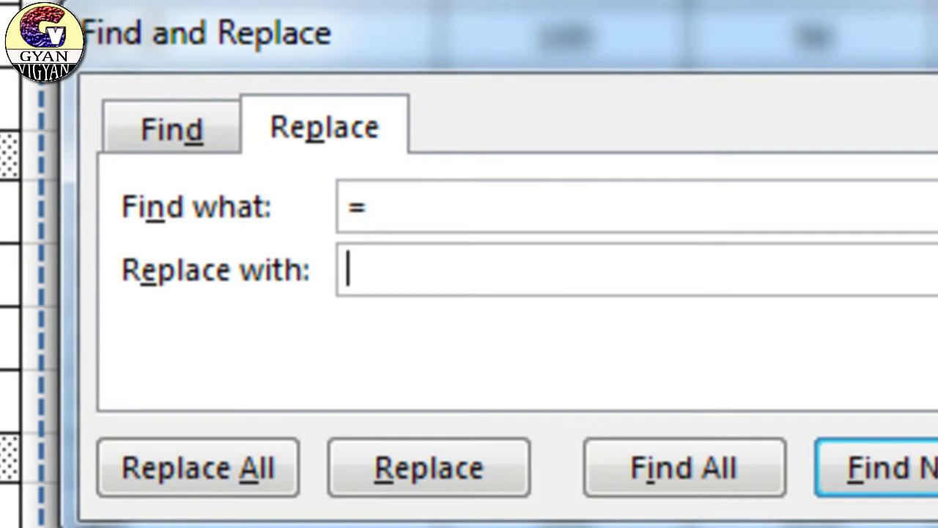
type("#")
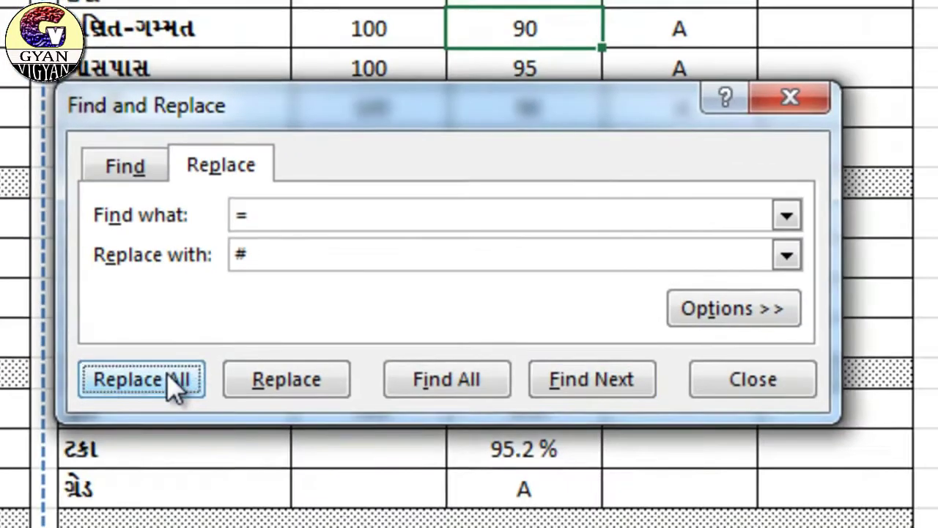
left_click(168, 381)
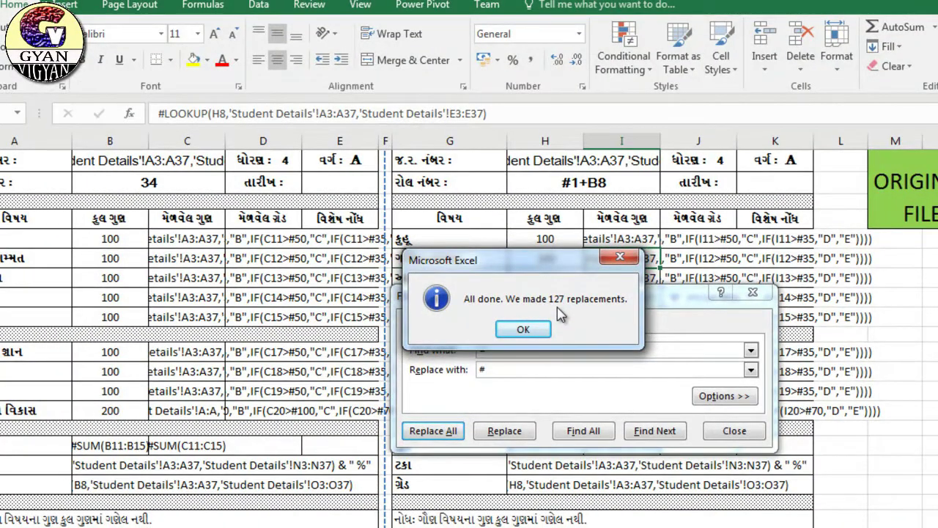
left_click(544, 328)
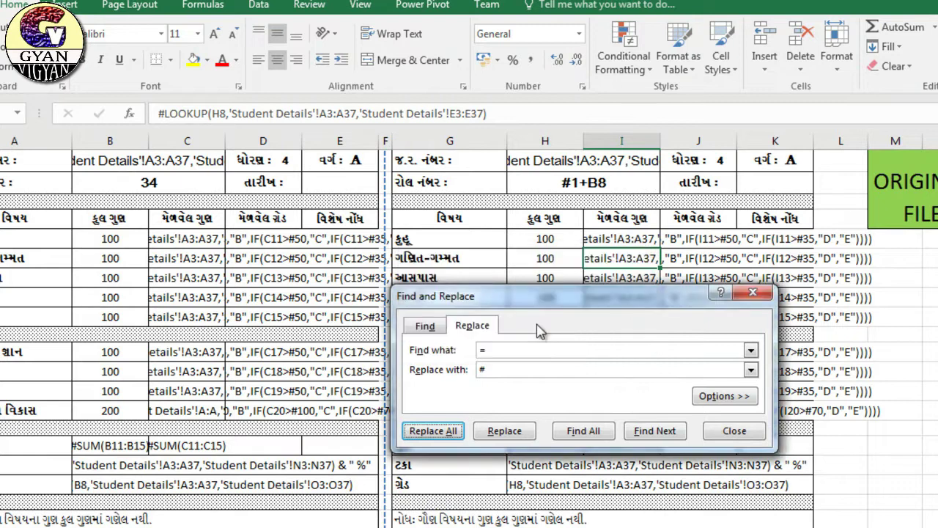
left_click(733, 431)
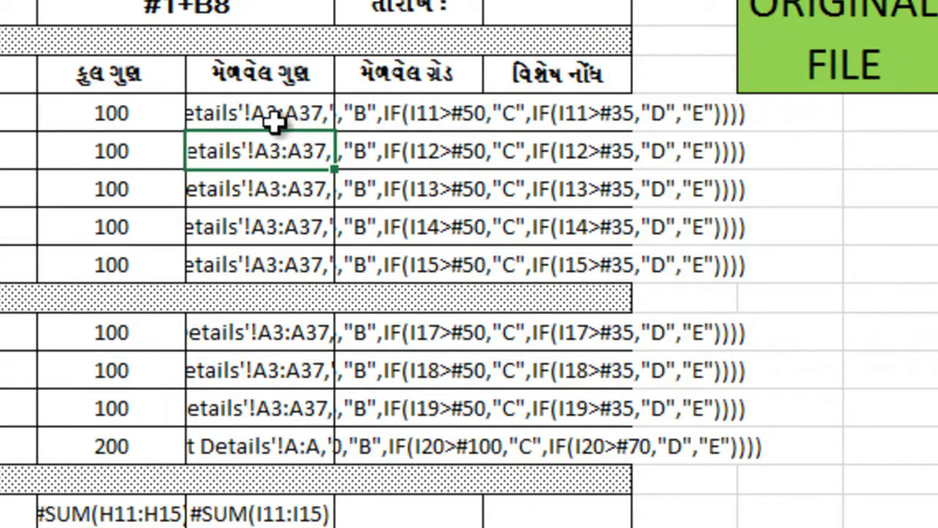
Copy the range I11:K15 containing the text versions of the marks and grade formulas.
left_click(274, 123)
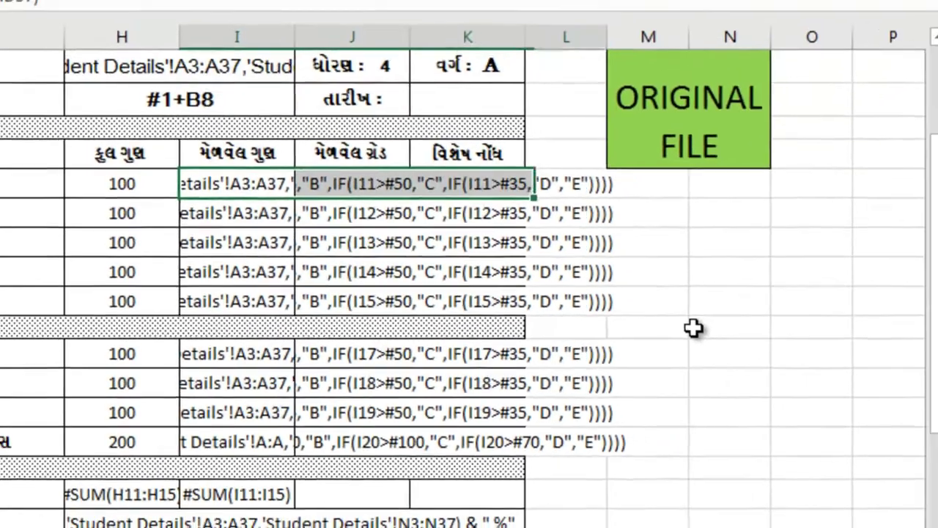
key("shift+Right")
key("shift+Right")
key("shift+Down")
key("shift+Down")
key("shift+Down")
key("shift+Down")
key("ctrl+c")
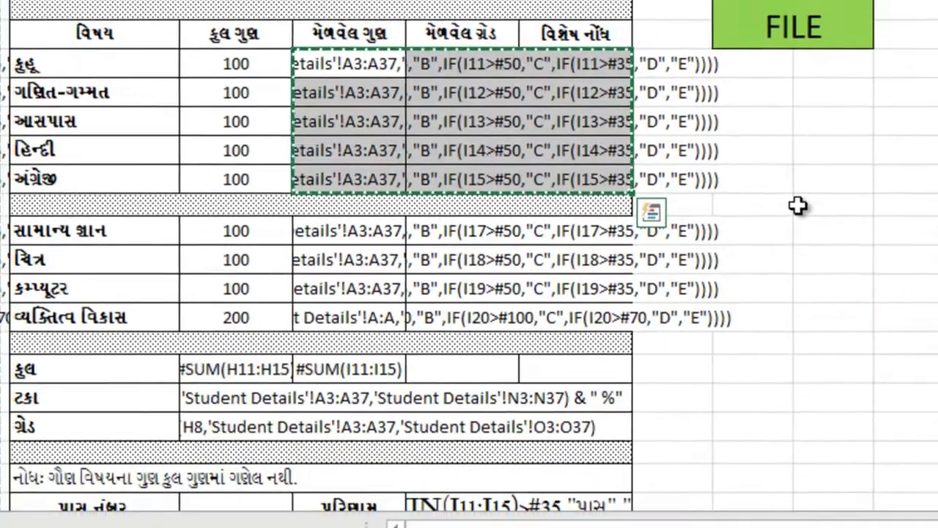
Paste the copied formula text into PRACTICE FILE starting at cell I11 and check the content of I11.
key("ctrl+Tab")
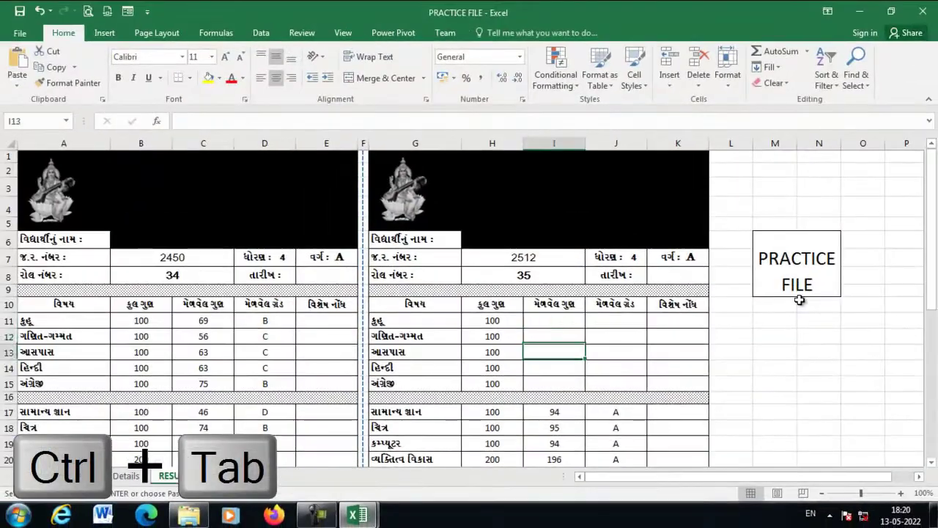
key("Up")
key("Up")
key("ctrl+v")
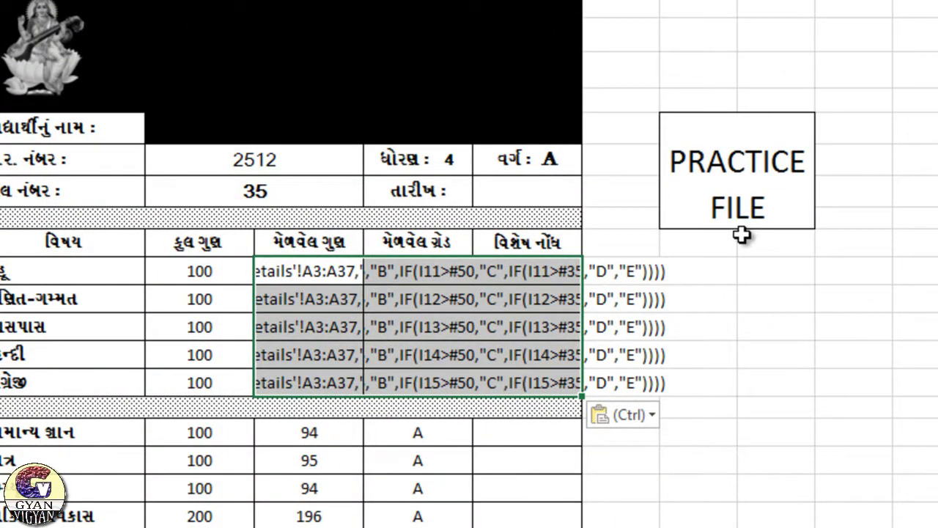
key("Escape")
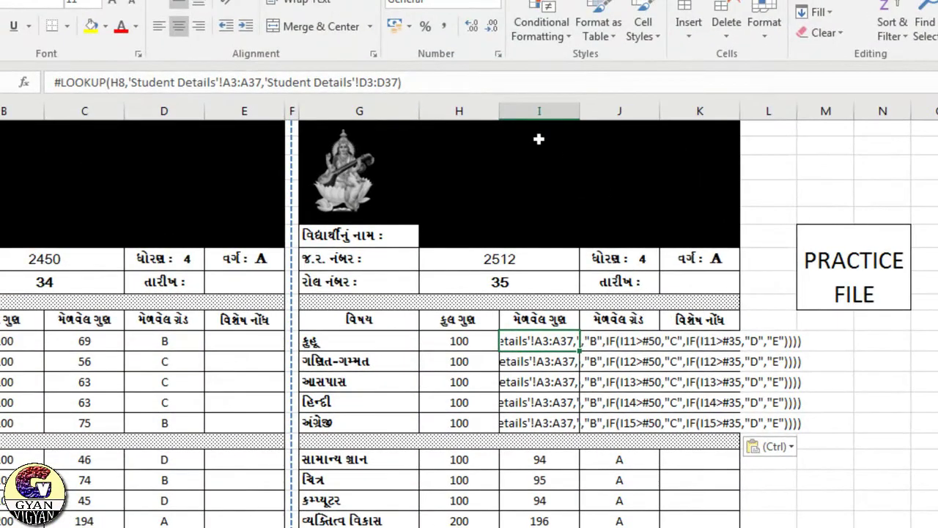
left_click(53, 82)
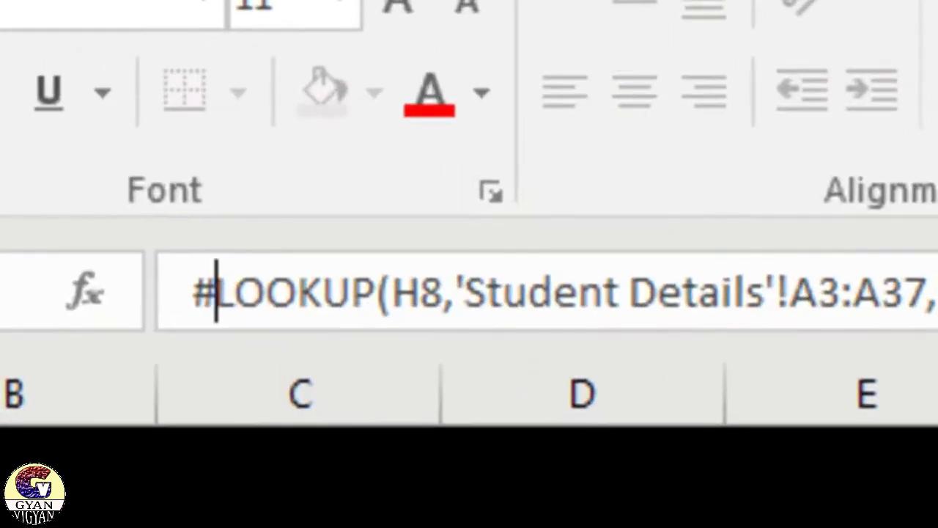
key("Escape")
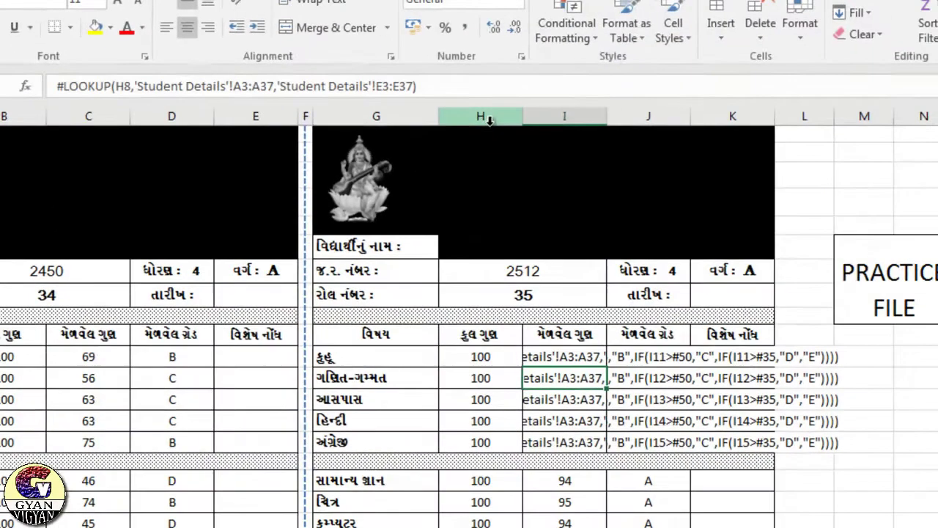
Replace every "#" with "=" on the RESULT sheet of PRACTICE FILE to turn the pasted text back into formulas.
key("ctrl+h")
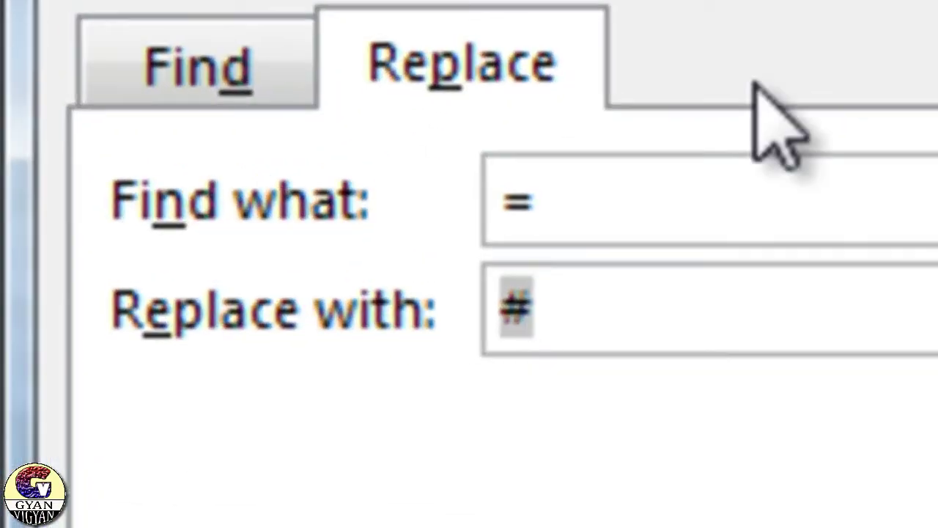
left_click(622, 178)
key("BackSpace")
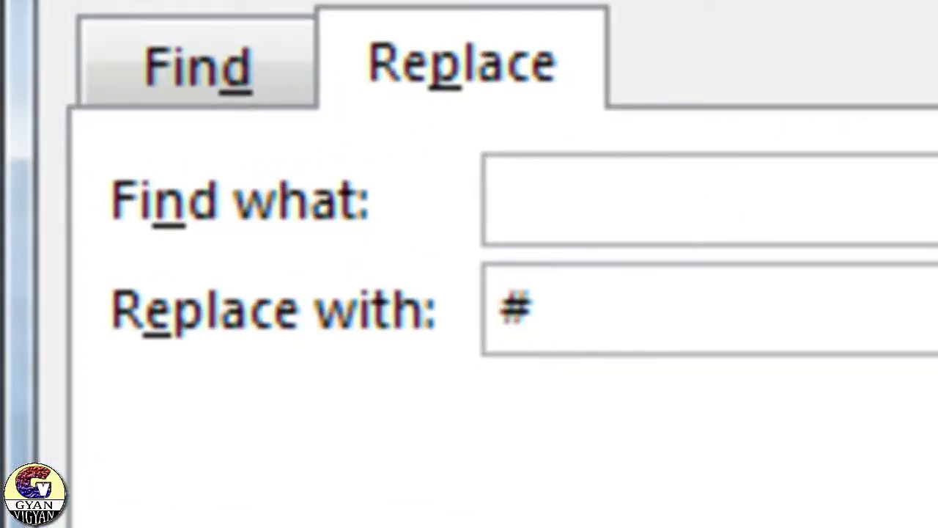
type("#")
key("Tab")
type("=")
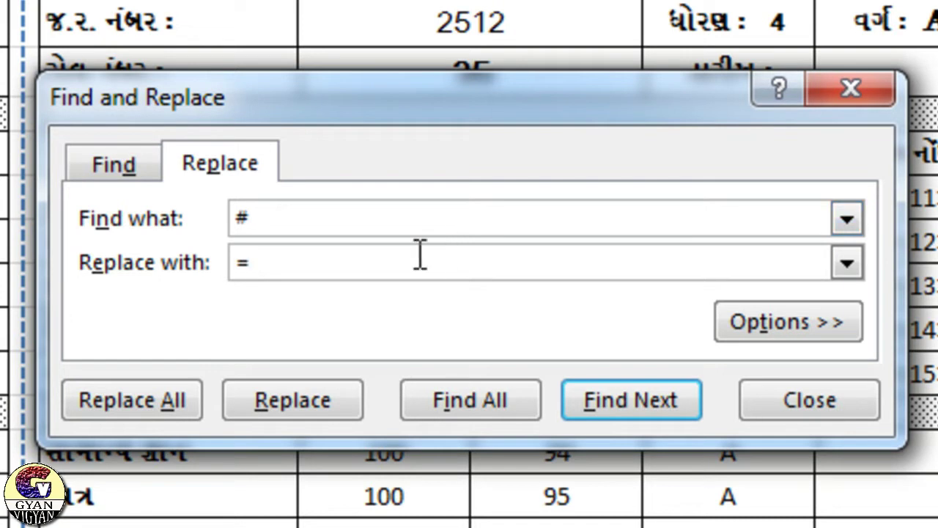
left_click(128, 424)
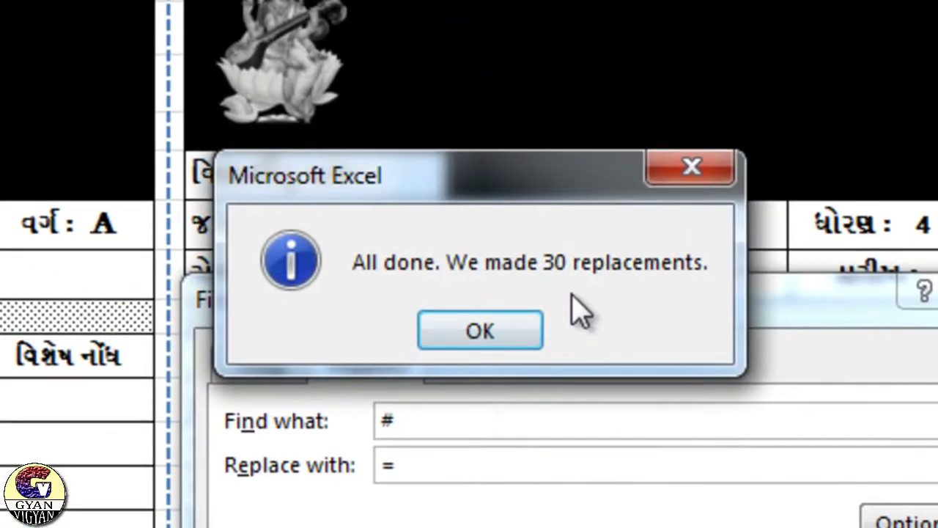
left_click(478, 334)
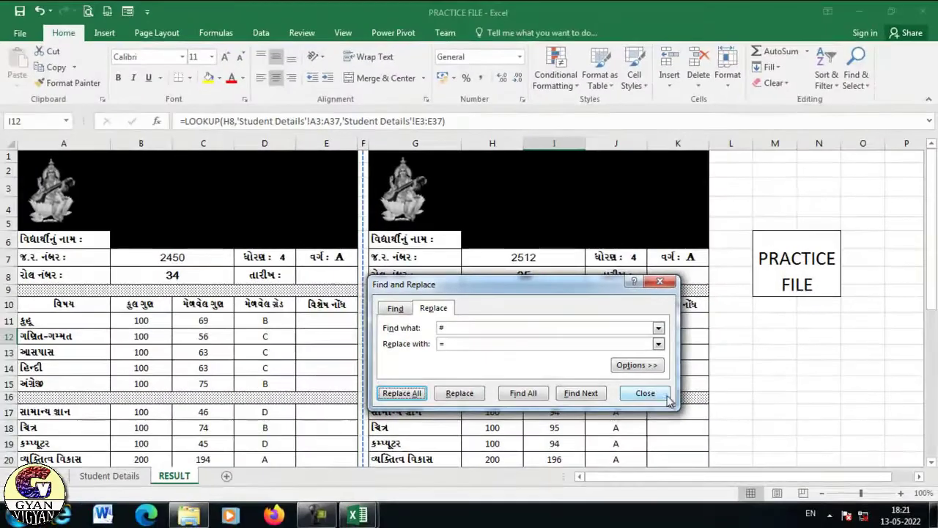
left_click(642, 392)
Compare with ORIGINAL FILE, redo the "#" to "=" replacement in PRACTICE FILE, and inspect the LOOKUP formula in cell I11.
left_click(559, 321)
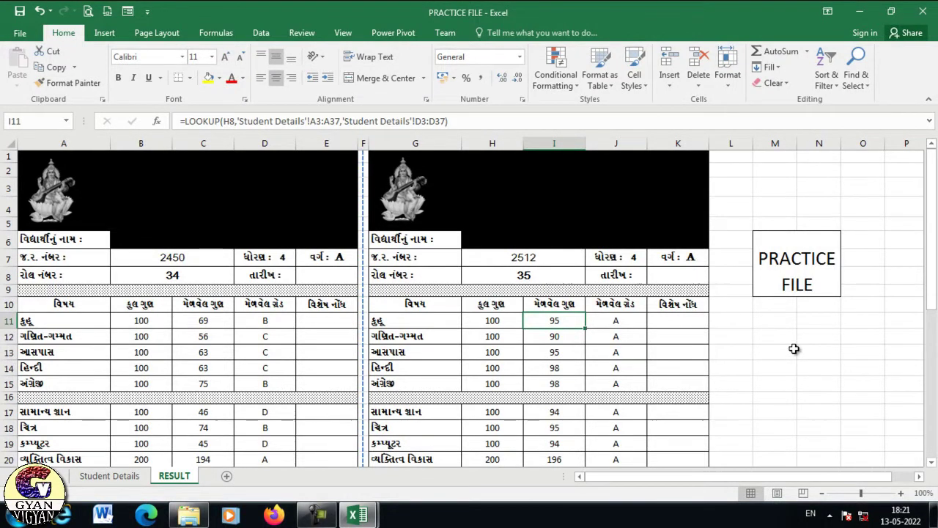
key("alt+Tab")
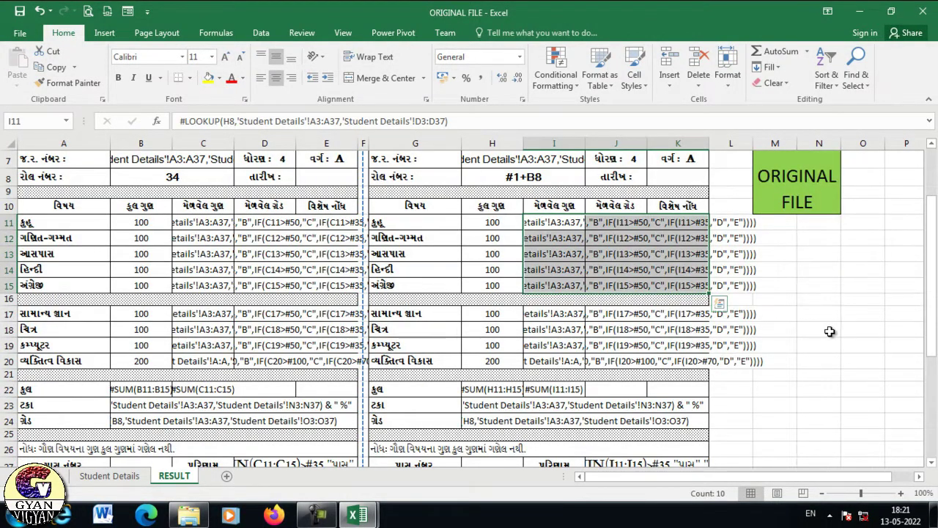
left_click(829, 330)
key("alt+Tab")
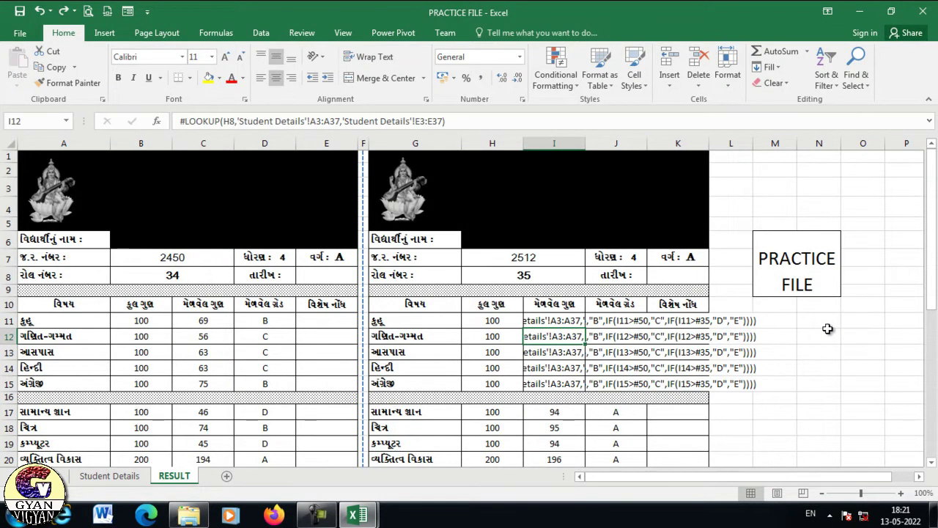
key("ctrl+y")
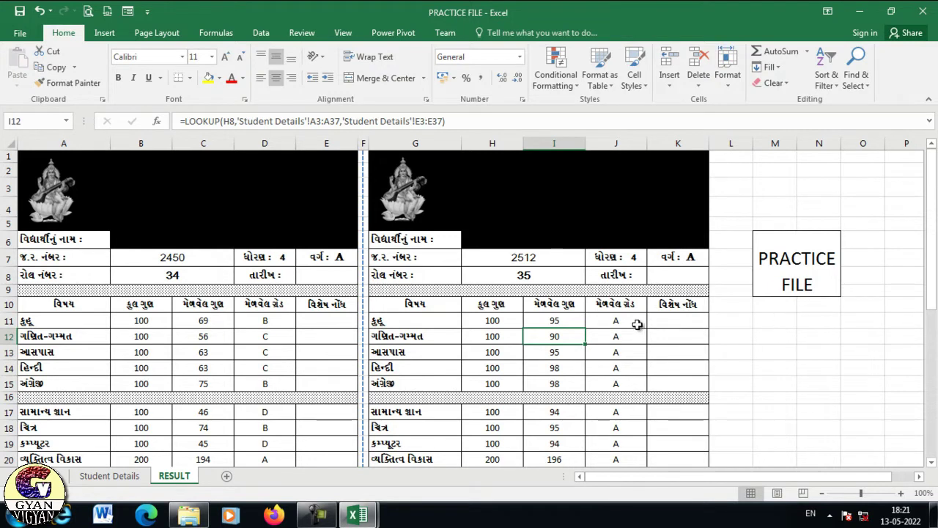
double_click(553, 320)
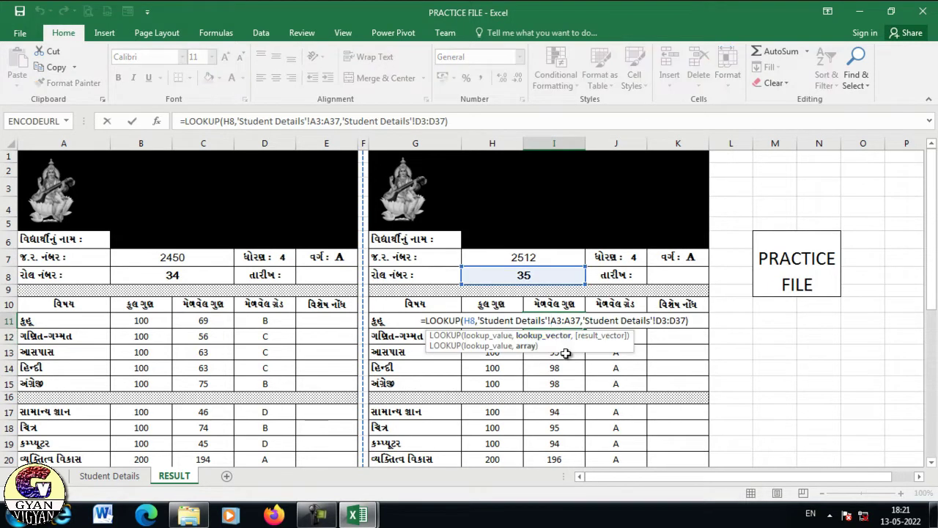
key("Escape")
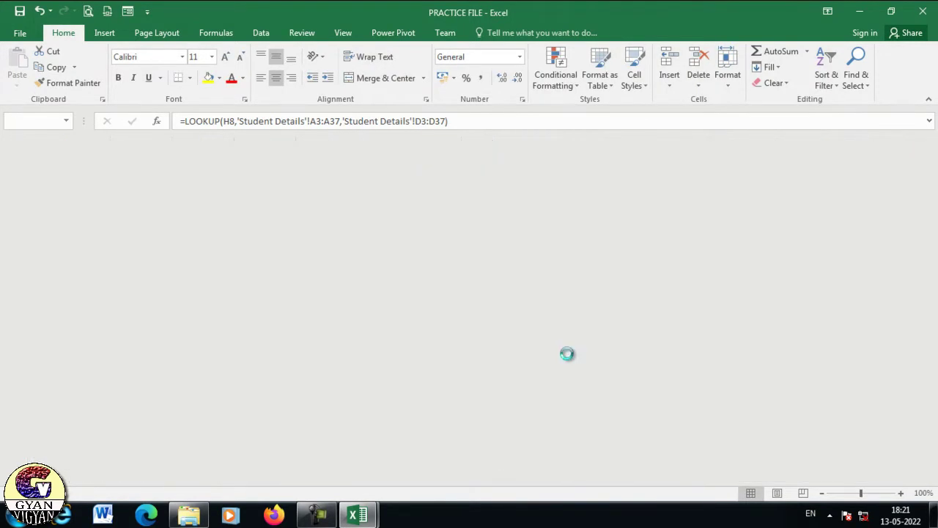
Close both workbooks, discarding the changes to ORIGINAL FILE, and select PRACTICE FILE in the youtube folder.
key("alt+Tab")
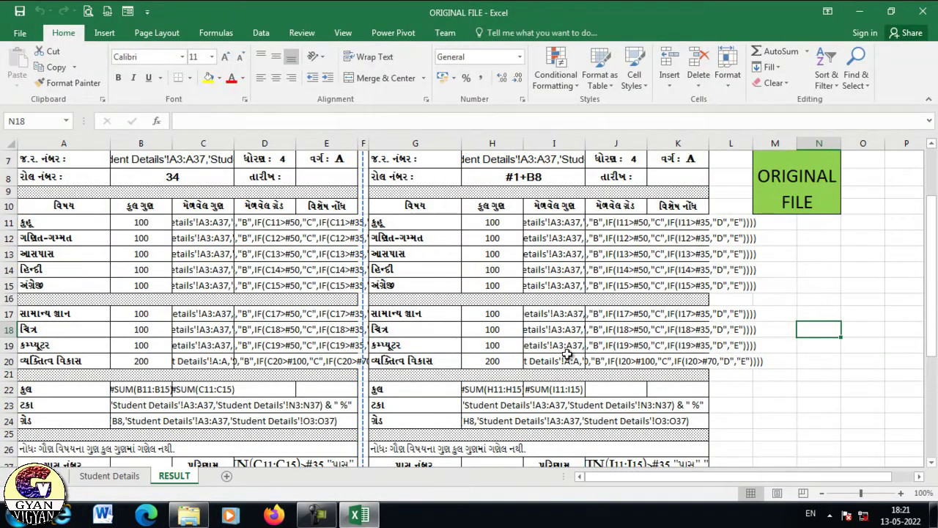
key("ctrl+w")
left_click(475, 274)
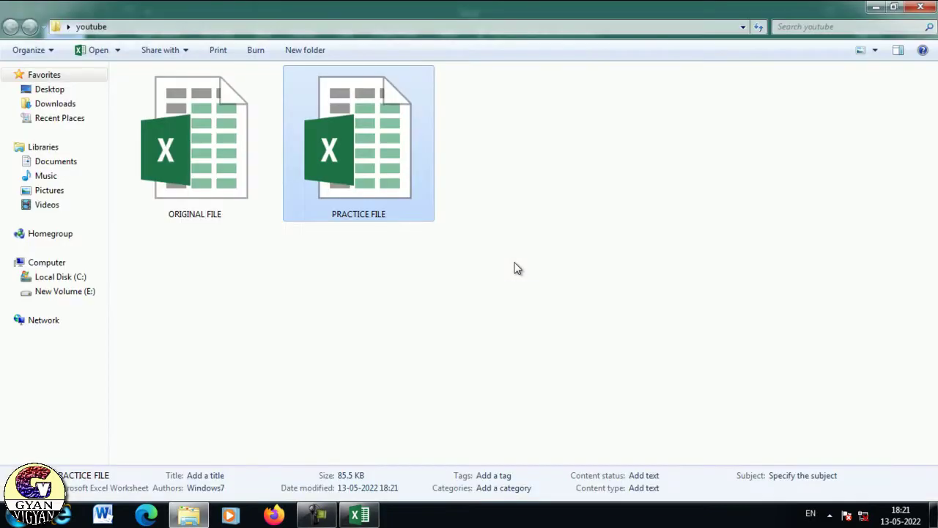
key("Left")
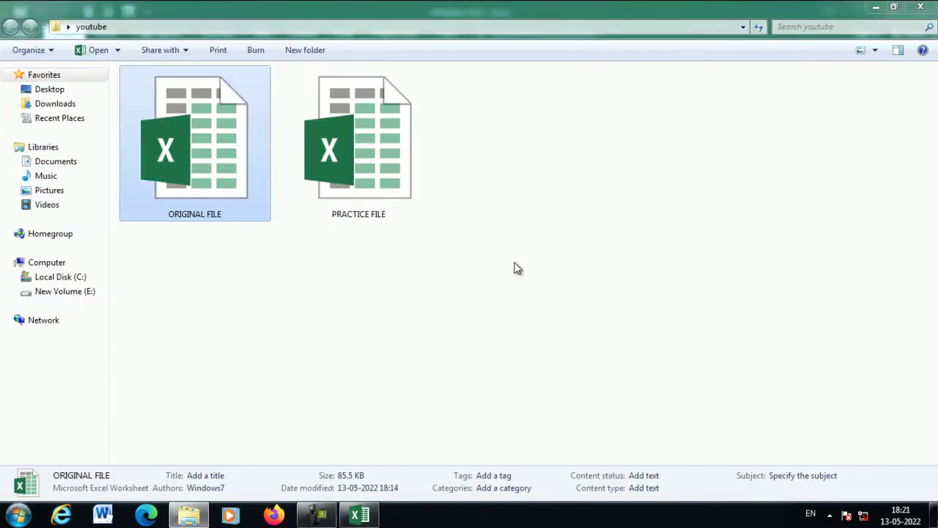
key("Right")
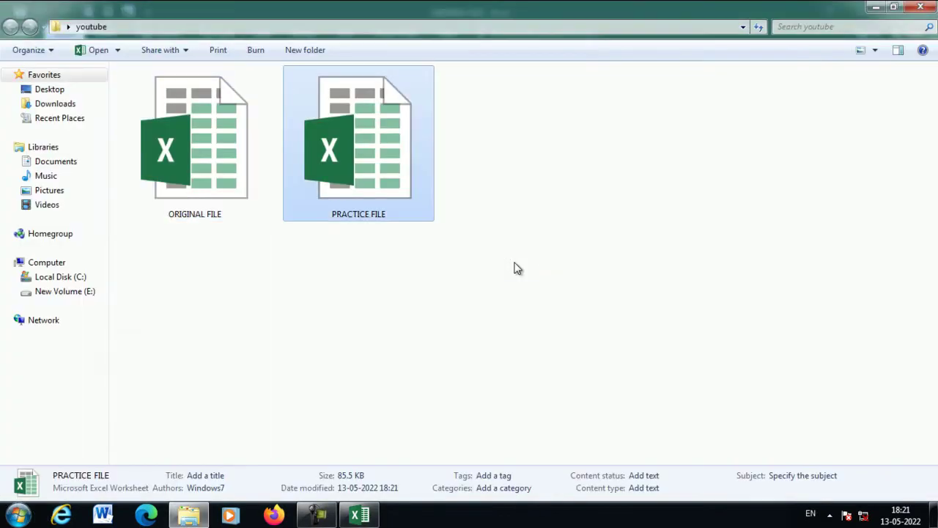
Open PRACTICE FILE from the youtube folder and compare its LOOKUP formula in cell I11 with the one in ORIGINAL FILE.
key("Return")
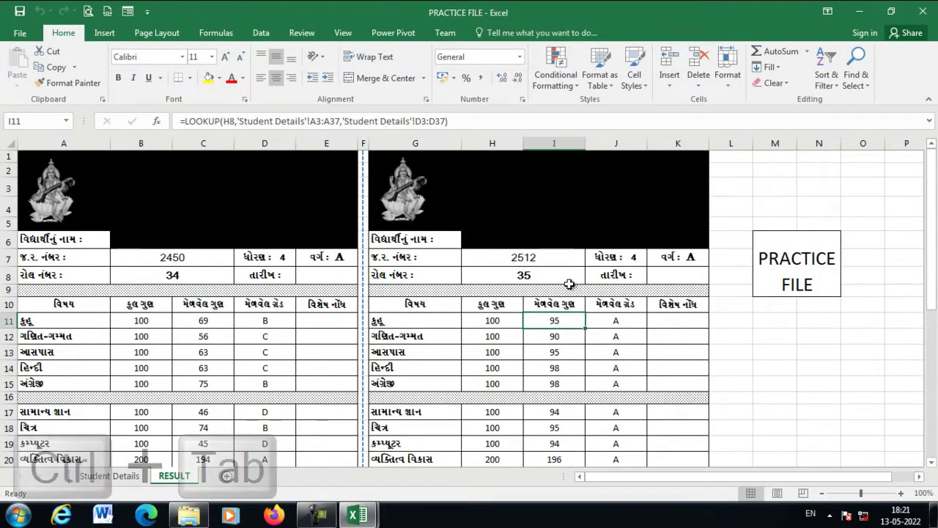
key("ctrl+Tab")
left_click(552, 322)
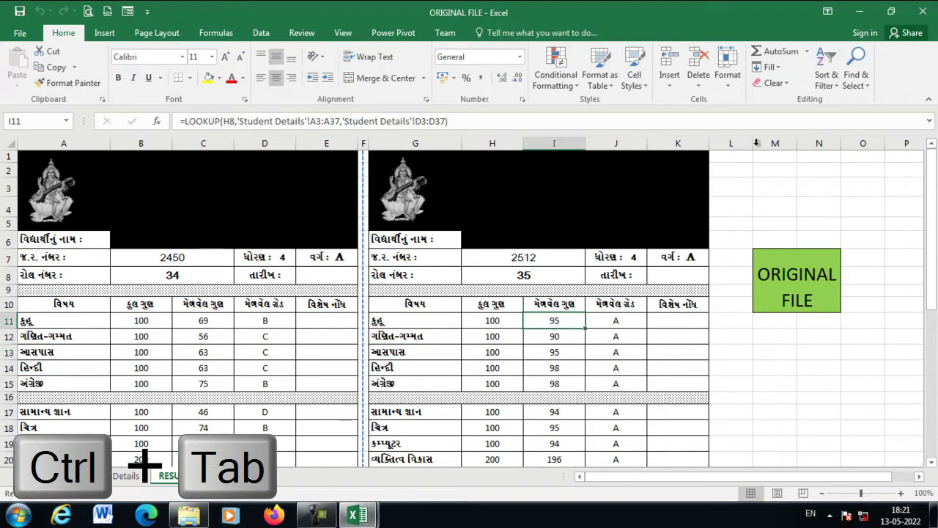
key("ctrl+Tab")
key("ctrl+Tab")
key("ctrl+Tab")
key("ctrl+Tab")
key("ctrl+Tab")
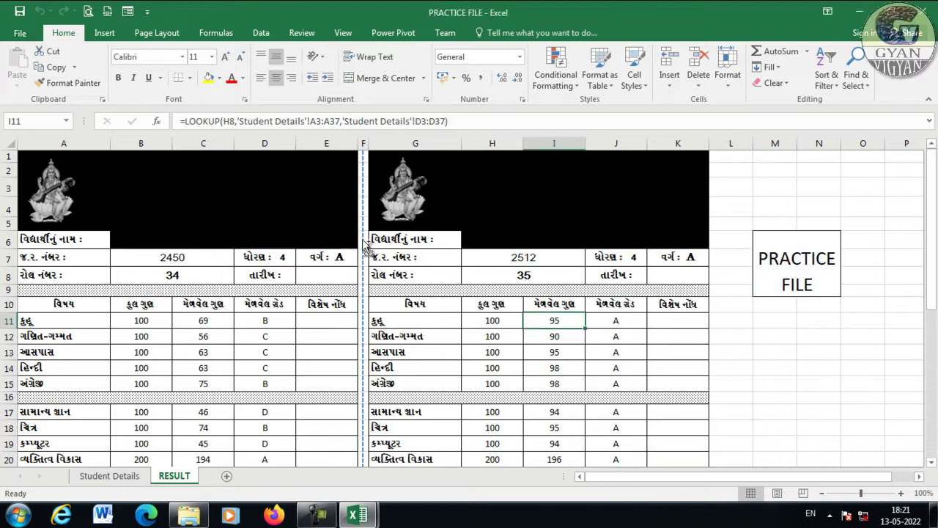
key("ctrl+Tab")
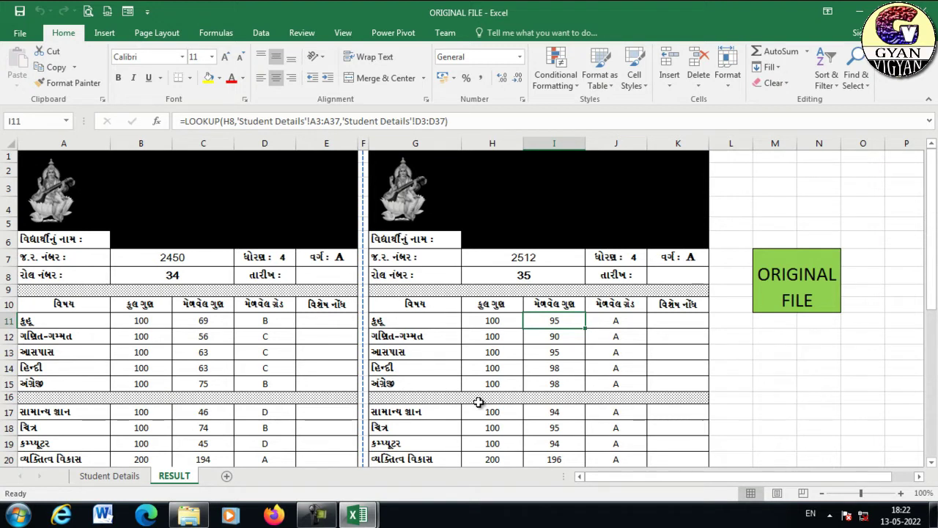
Close Find and Replace without replacing anything on the RESULT sheet of ORIGINAL FILE and select the empty cell L13.
key("ctrl+Page_Up")
key("ctrl+Page_Down")
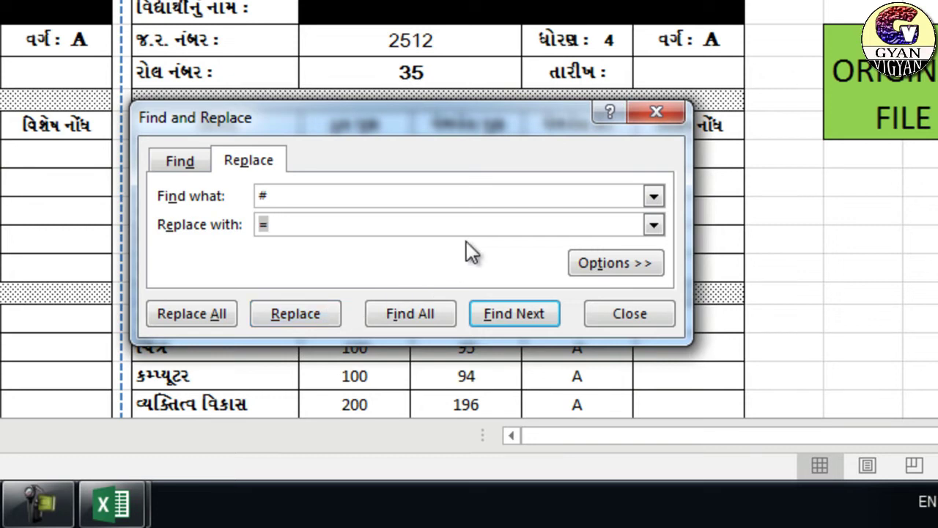
left_click(656, 111)
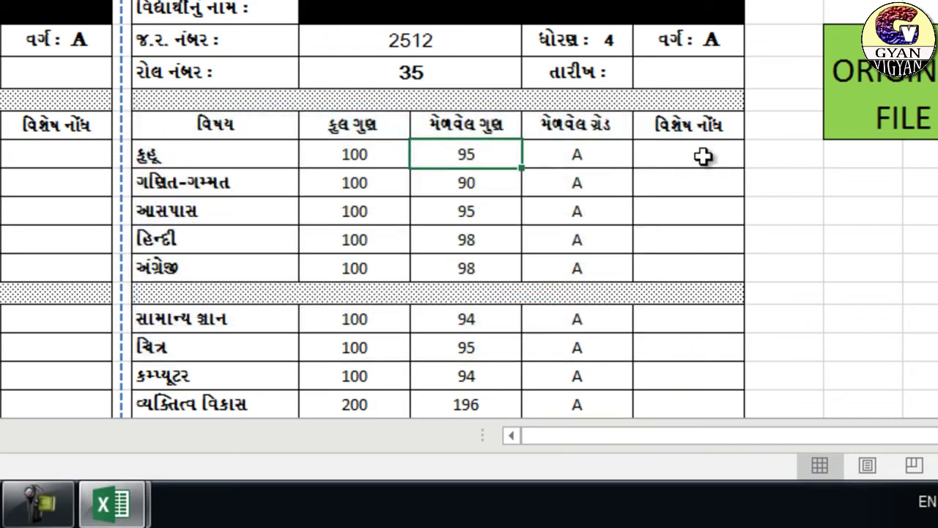
left_click(813, 202)
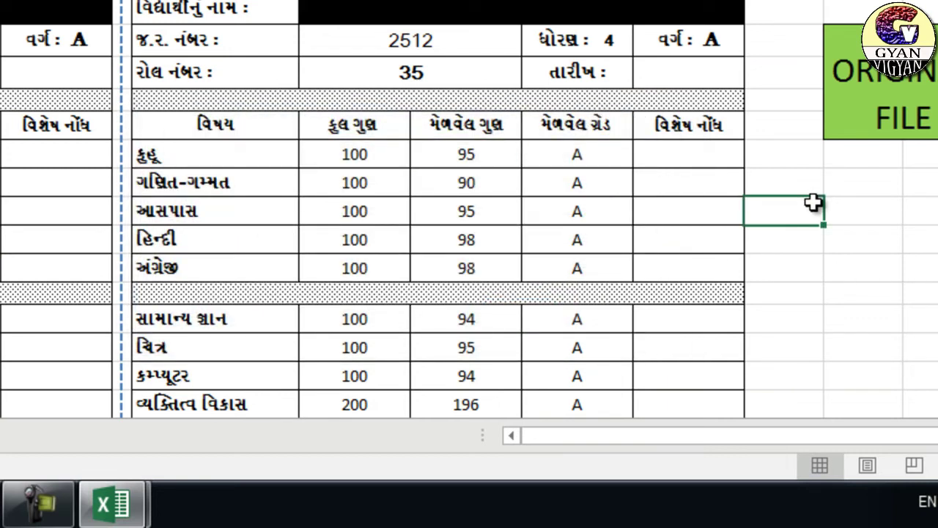